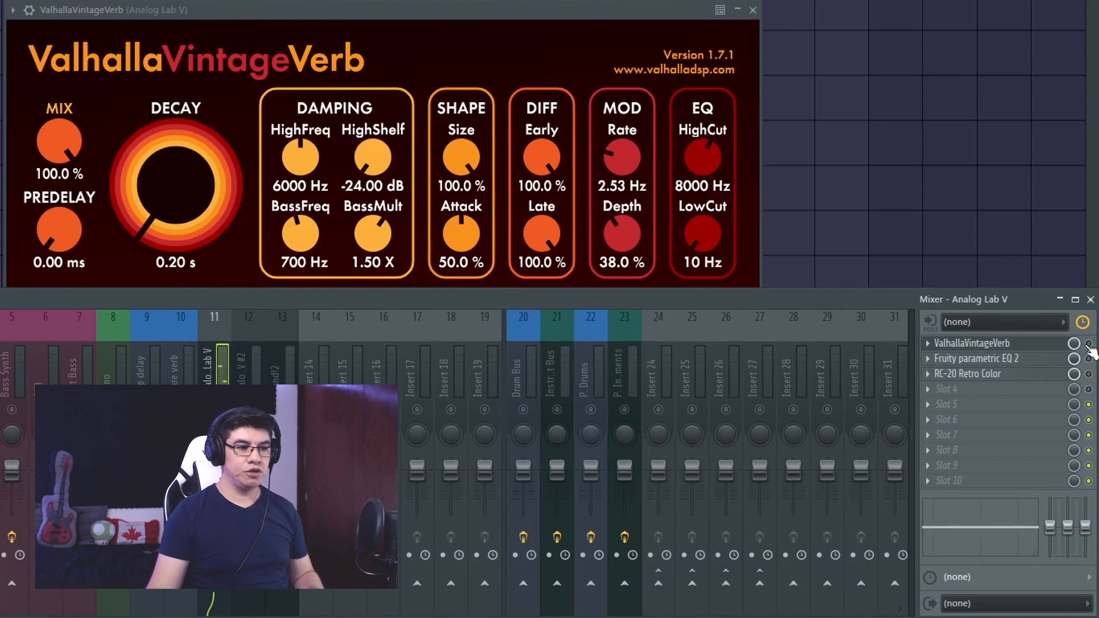
Enable ValhallaVintageVerb on the Analog Lab V mixer track and check the preset list of its Fruity parametric EQ 2 during playback.
click(1089, 344)
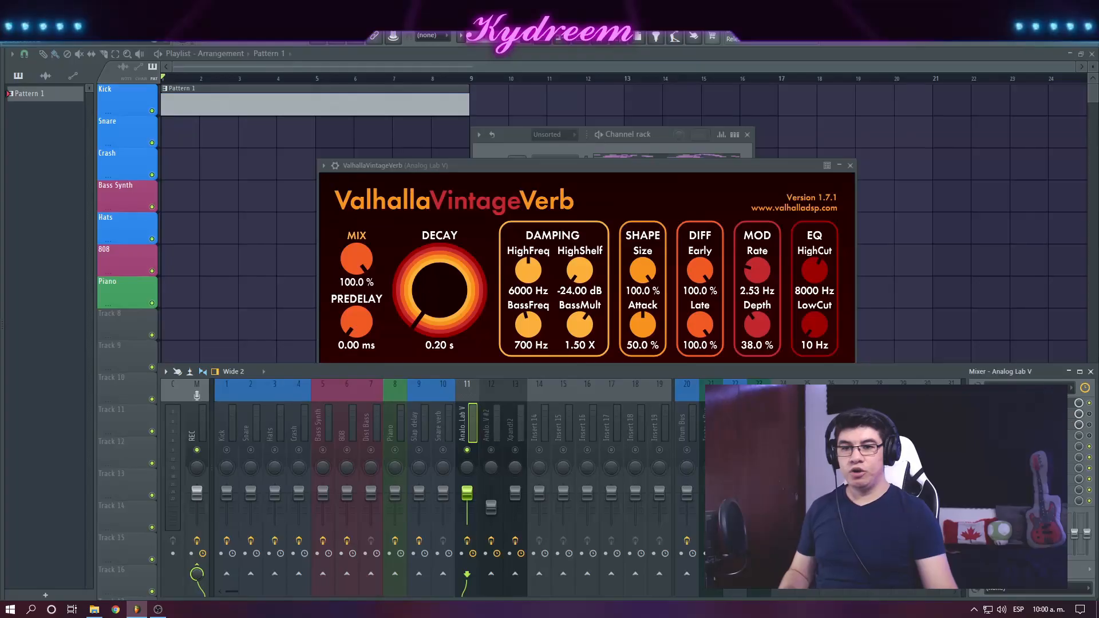
drag(600, 122, 591, 163)
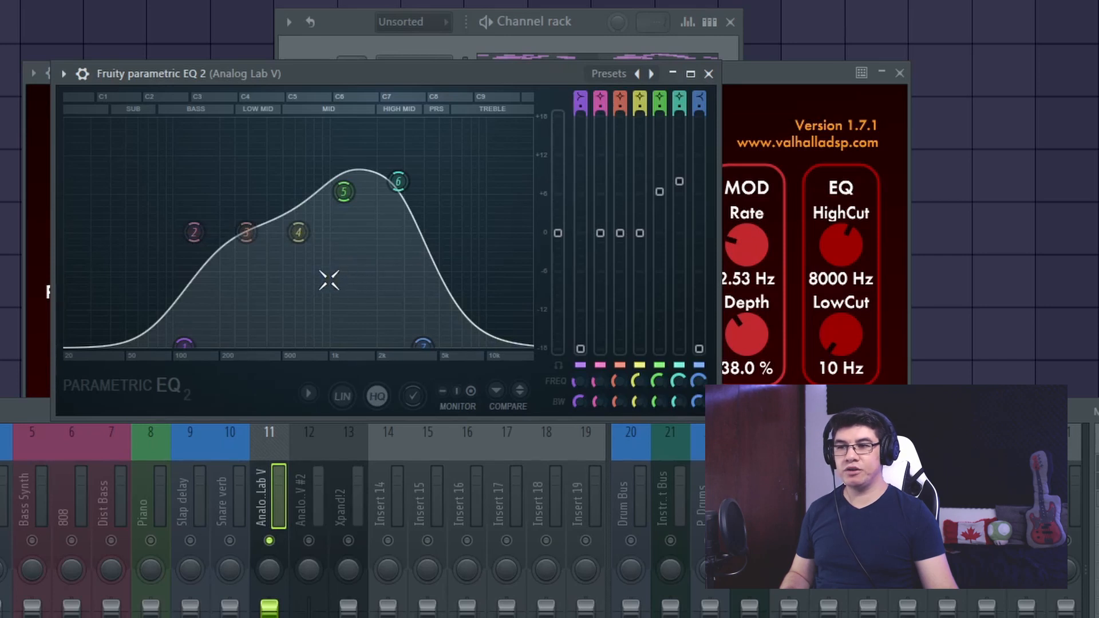
click(610, 73)
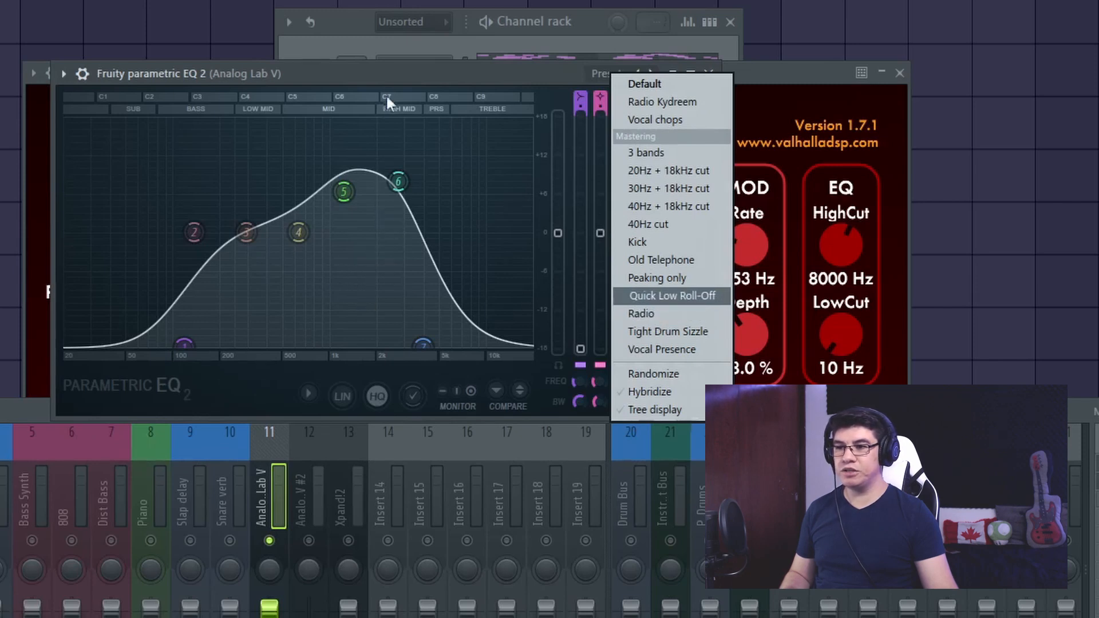
click(427, 90)
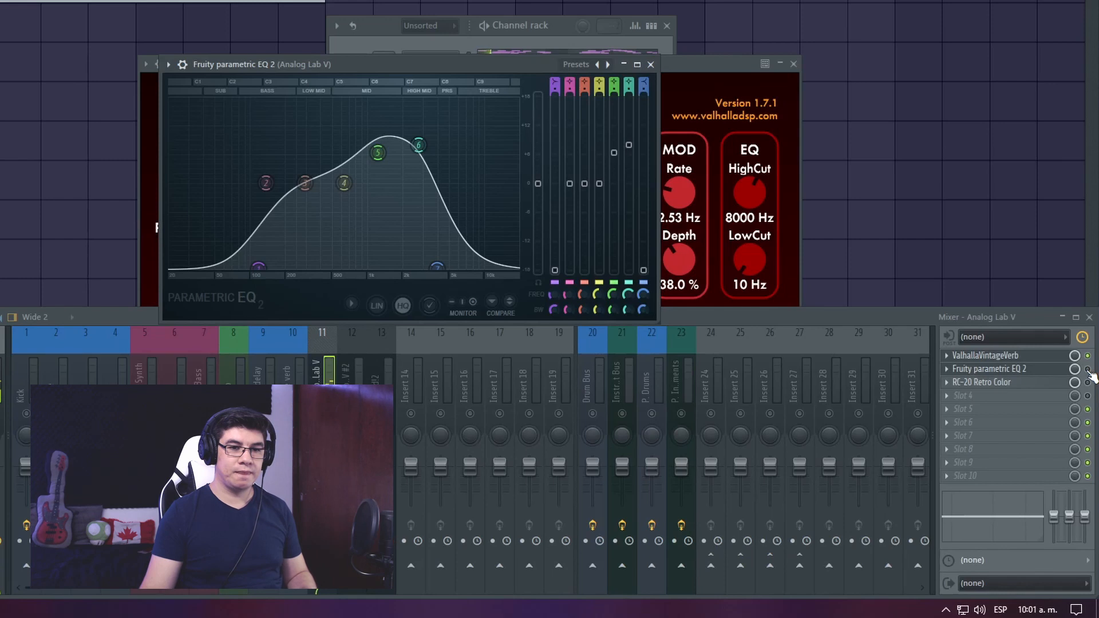
key(space)
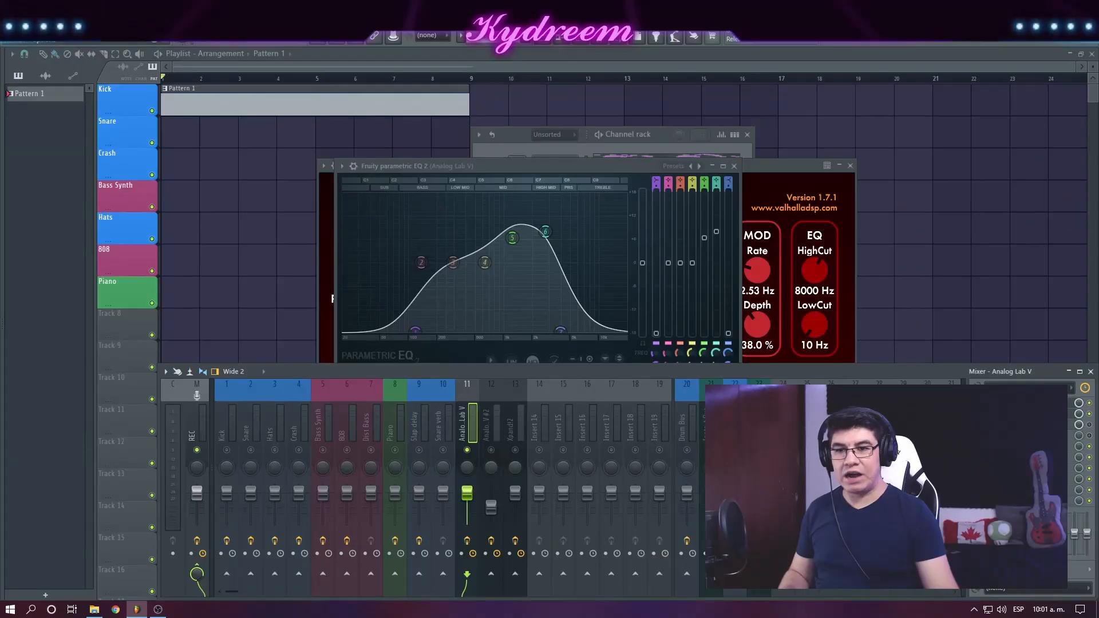
Open RC-20 Retro Color on the Analog Lab V mixer track, enable the effect and close its window.
click(1025, 425)
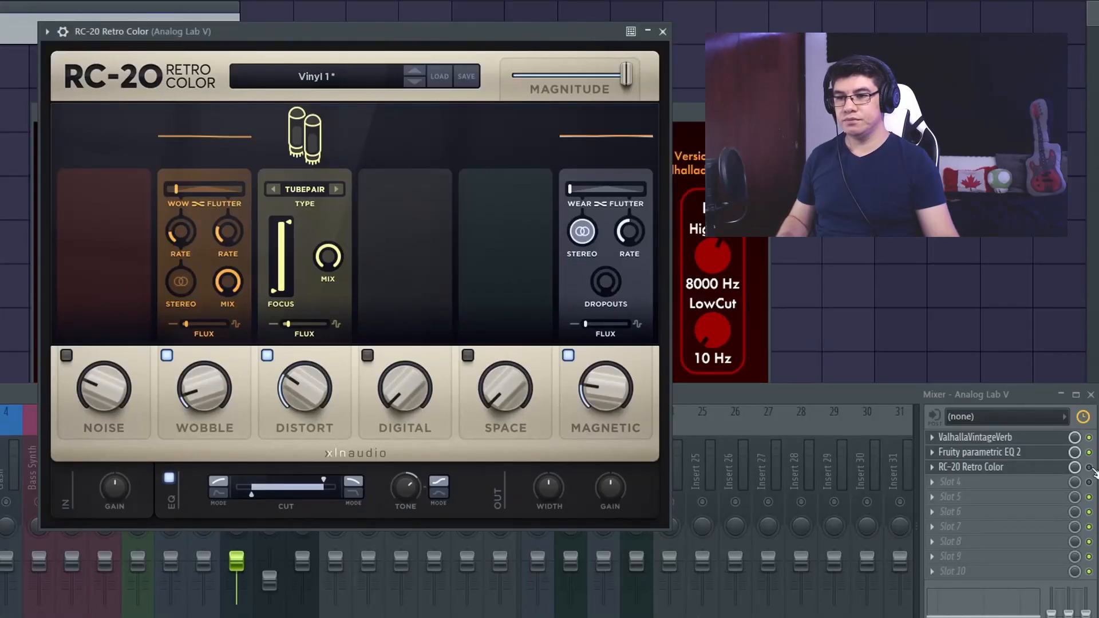
click(1091, 468)
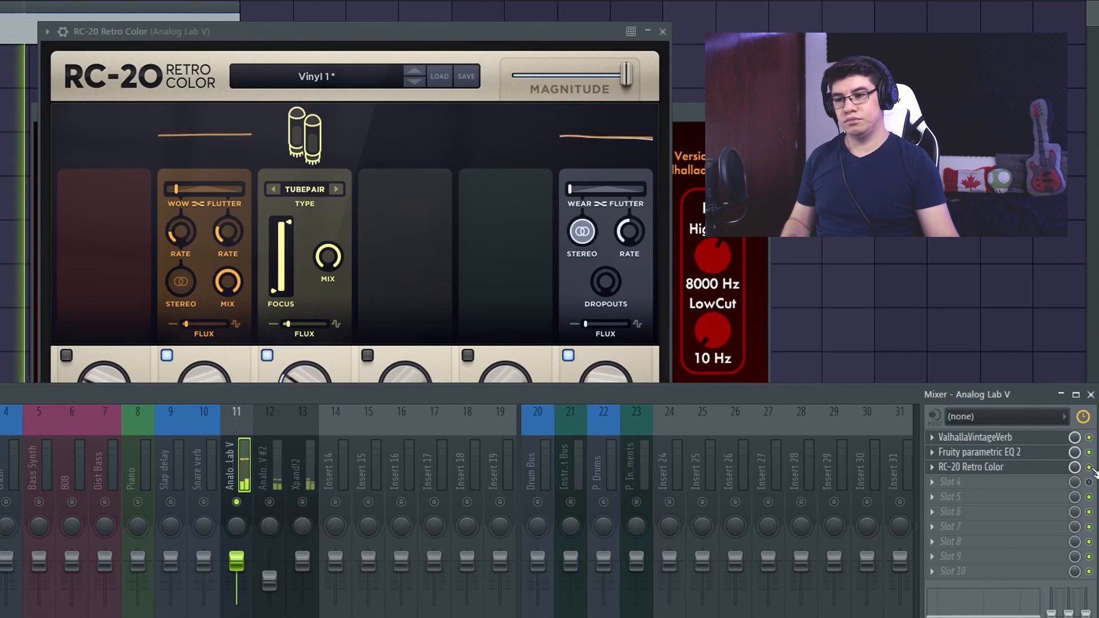
drag(453, 35, 462, 36)
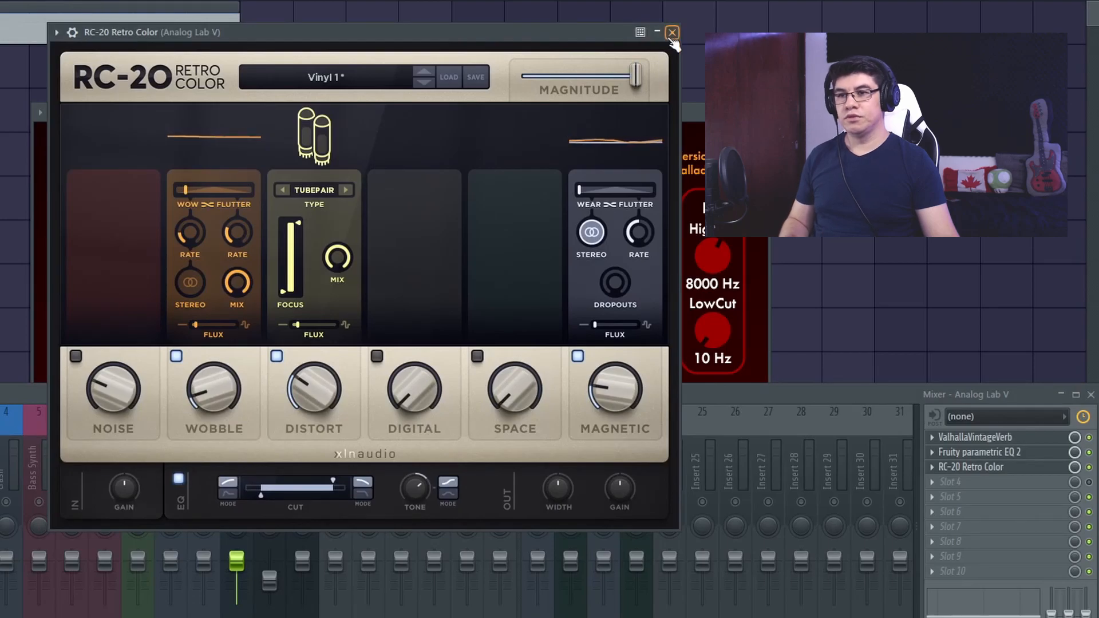
click(672, 32)
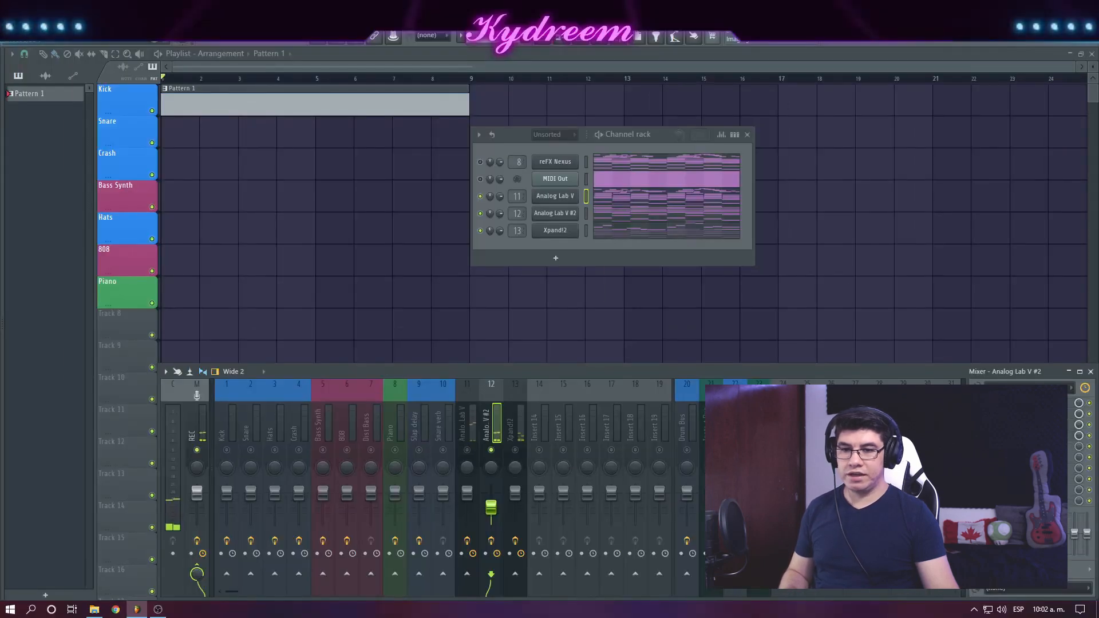
Review the mix, predelay and decay settings of ValhallaVintageVerb and the RC-20 Retro Color on the Analog Lab V #2 track.
click(1048, 395)
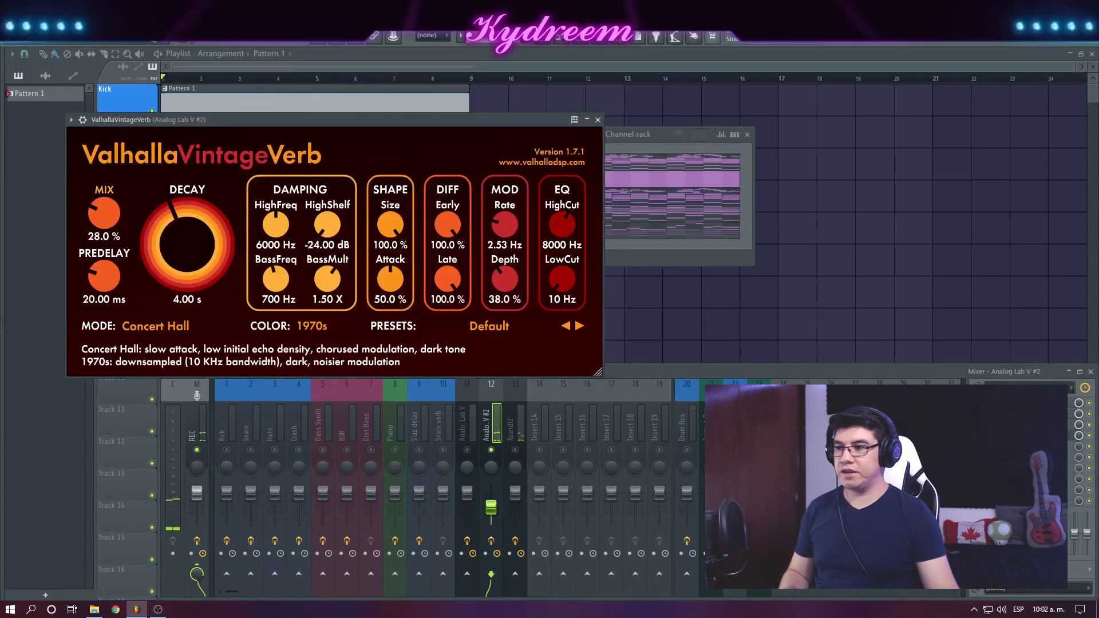
mouse_move(220, 270)
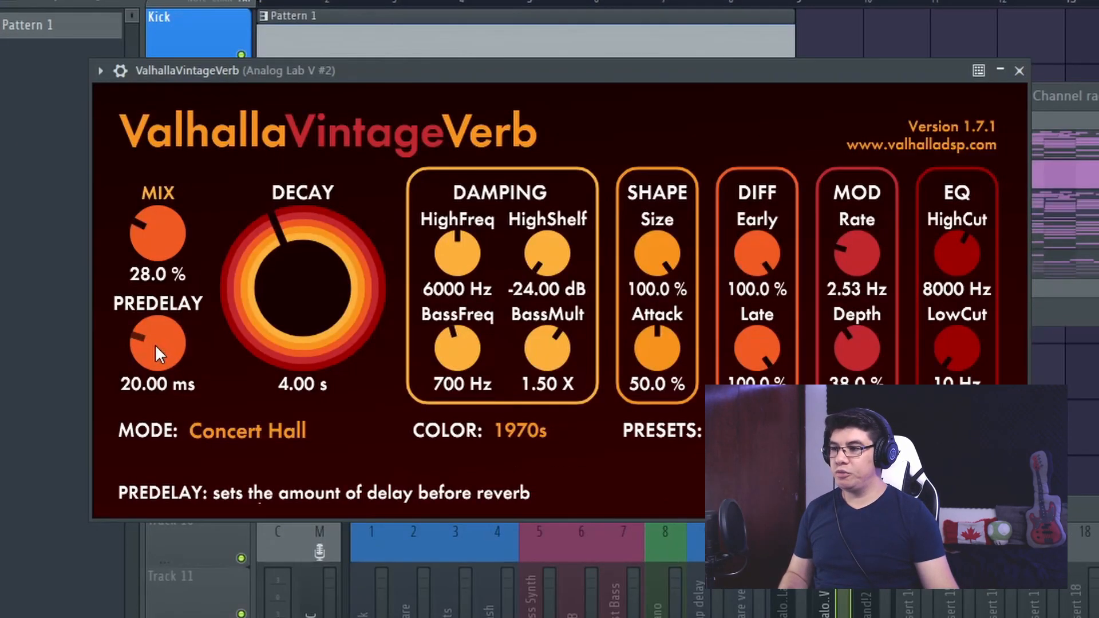
mouse_move(163, 251)
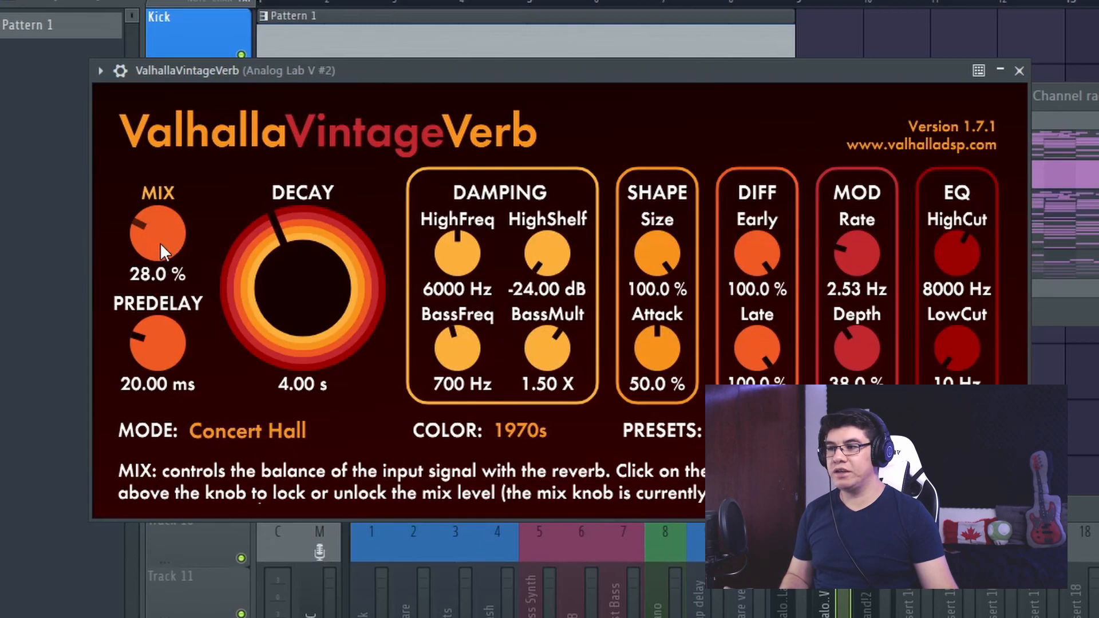
mouse_move(305, 329)
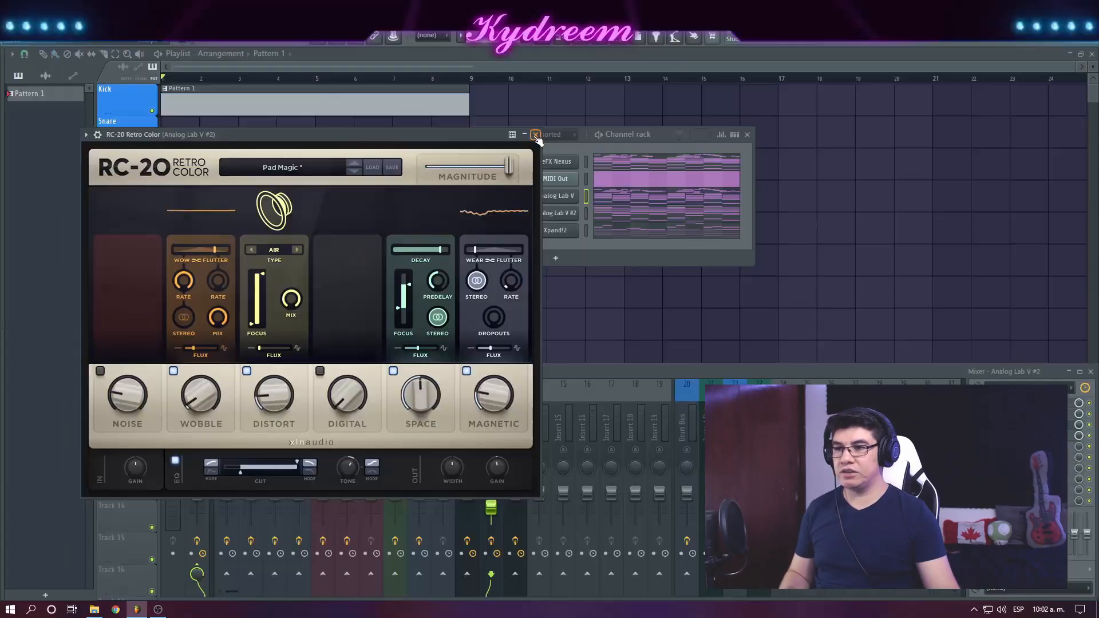
click(731, 54)
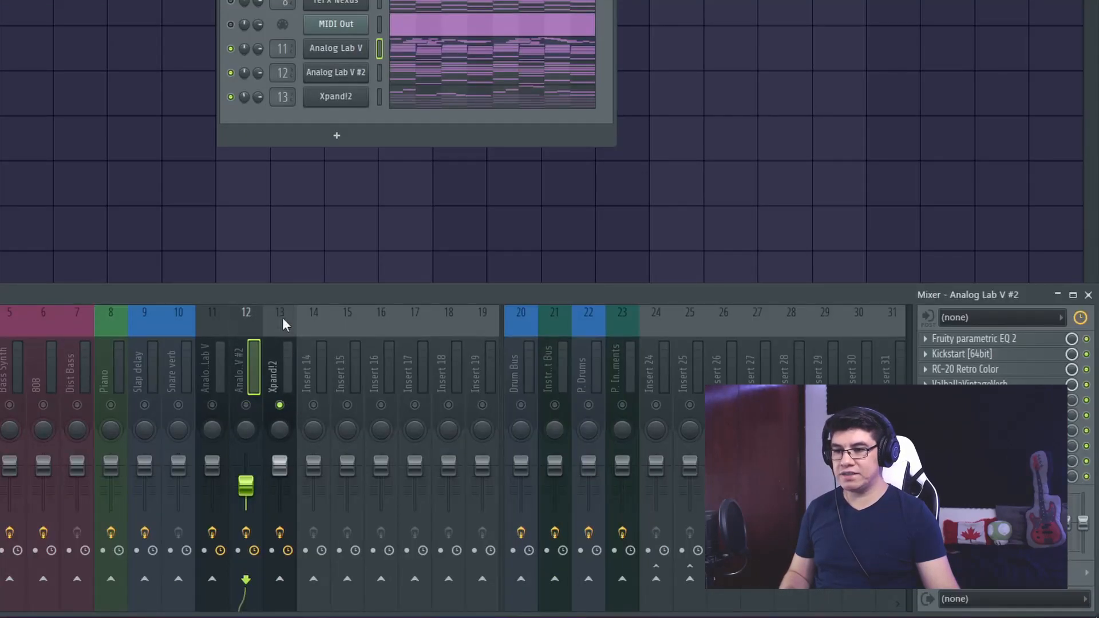
Examine the Fruity parametric EQ 2 curve on the Xpand!2 mixer track during playback, then close the plugin.
click(282, 319)
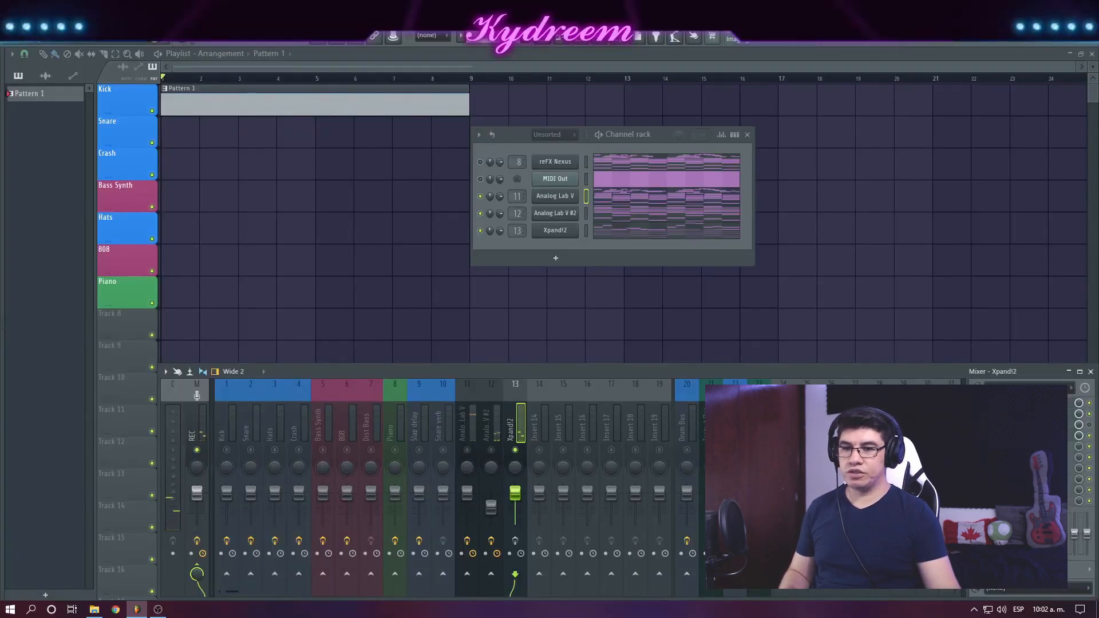
click(1025, 403)
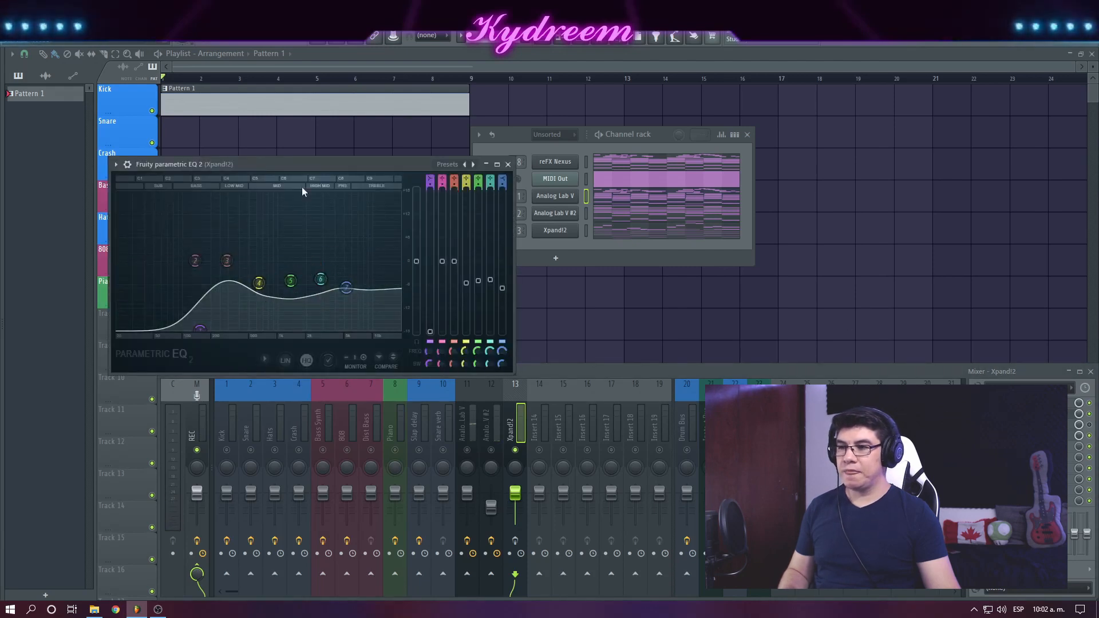
drag(314, 165, 629, 150)
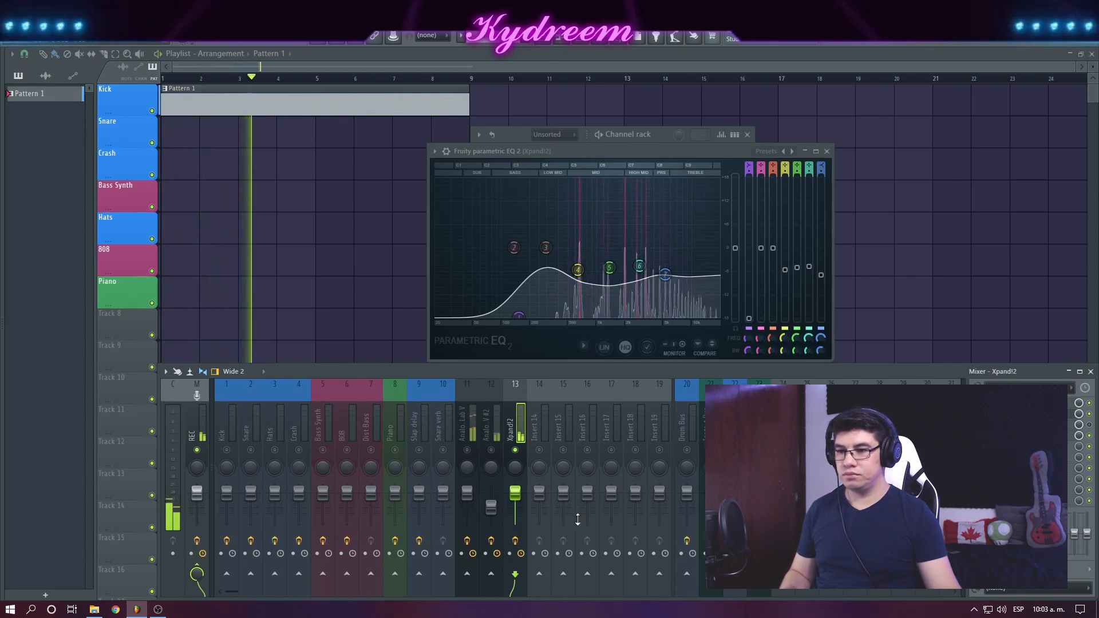
key(space)
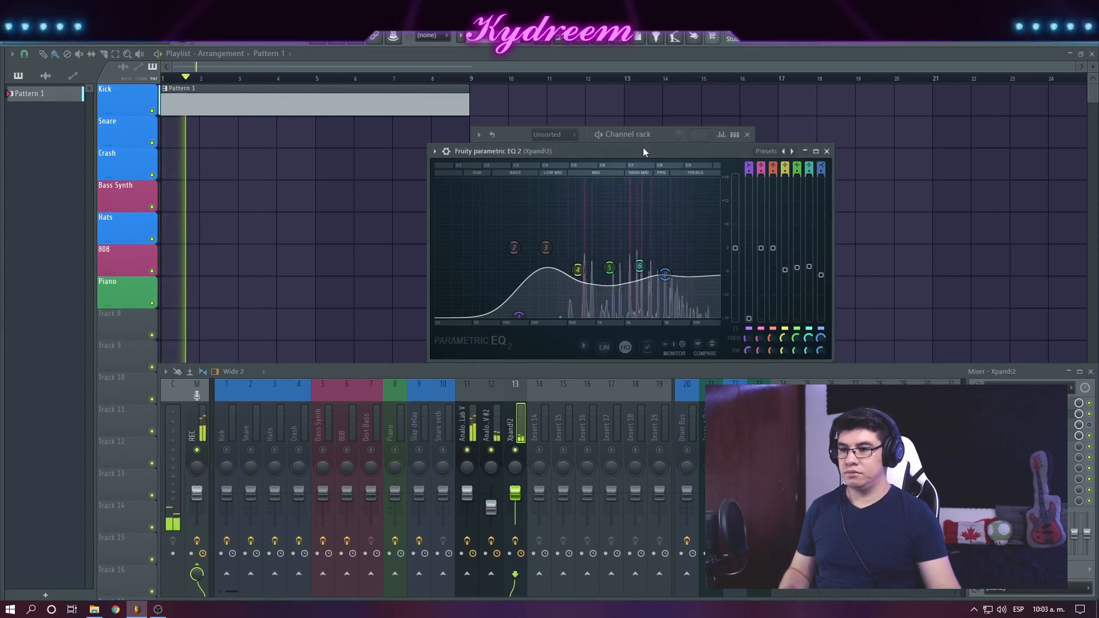
click(827, 151)
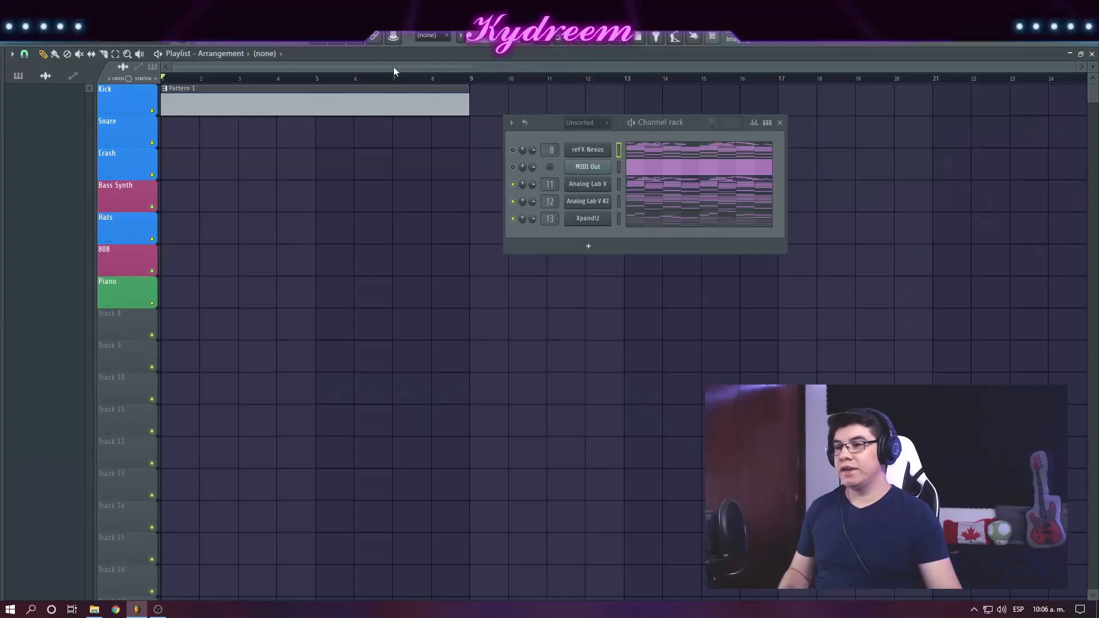
Show the mixer and render the armed REC master track to an audio clip in the playlist.
key(space)
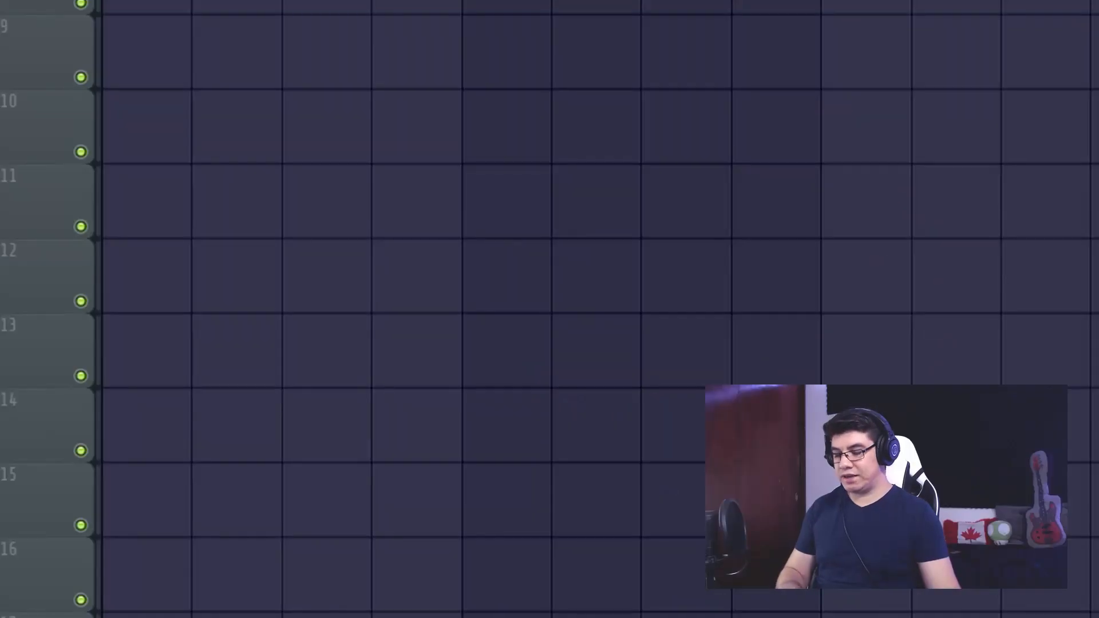
key(F9)
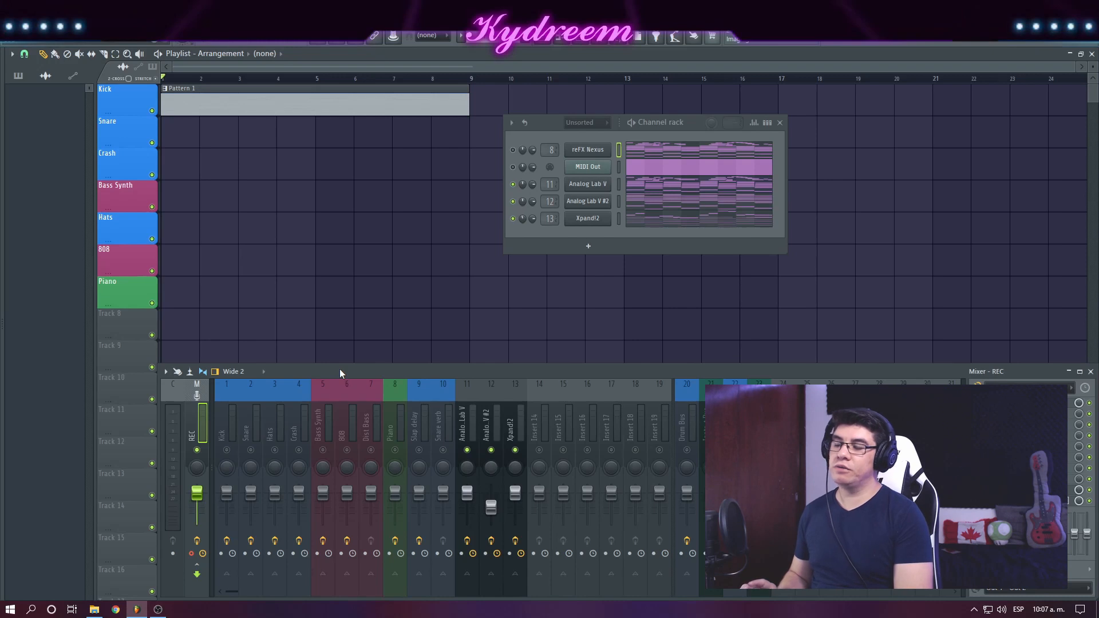
key(ctrl+alt+r)
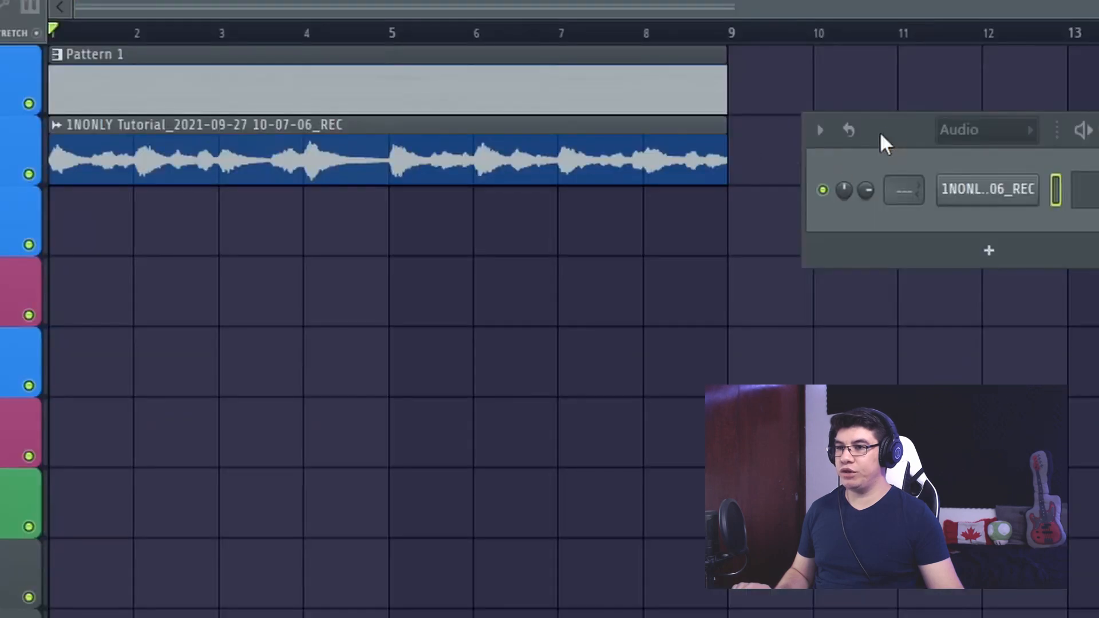
Move the Channel rack clear of the playlist clips and play back the rendered audio clip.
drag(880, 135, 960, 163)
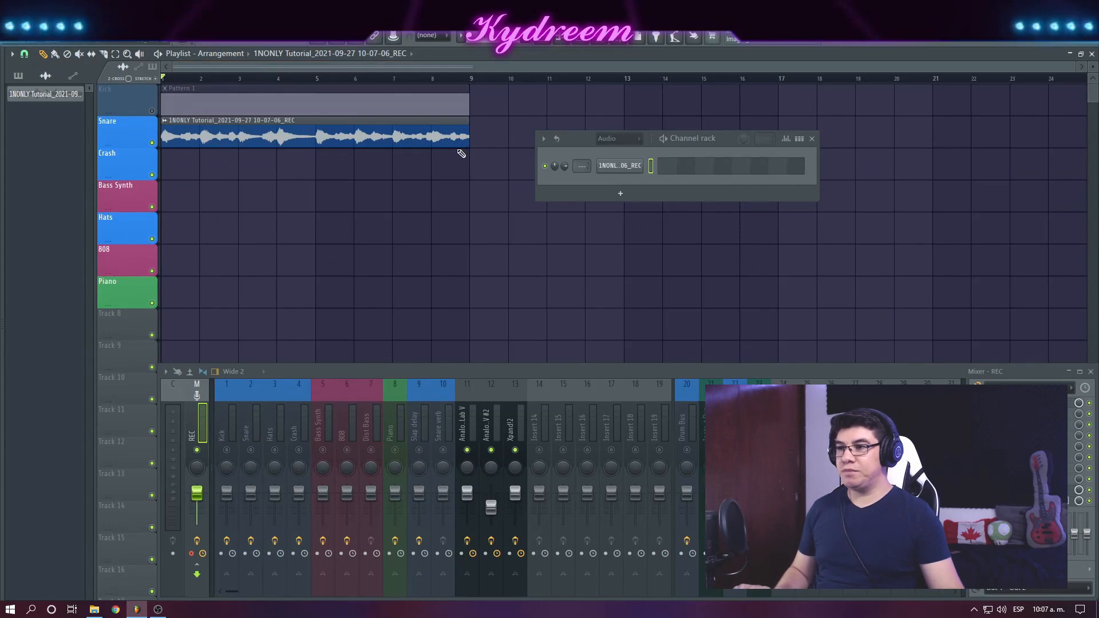
drag(585, 143, 670, 278)
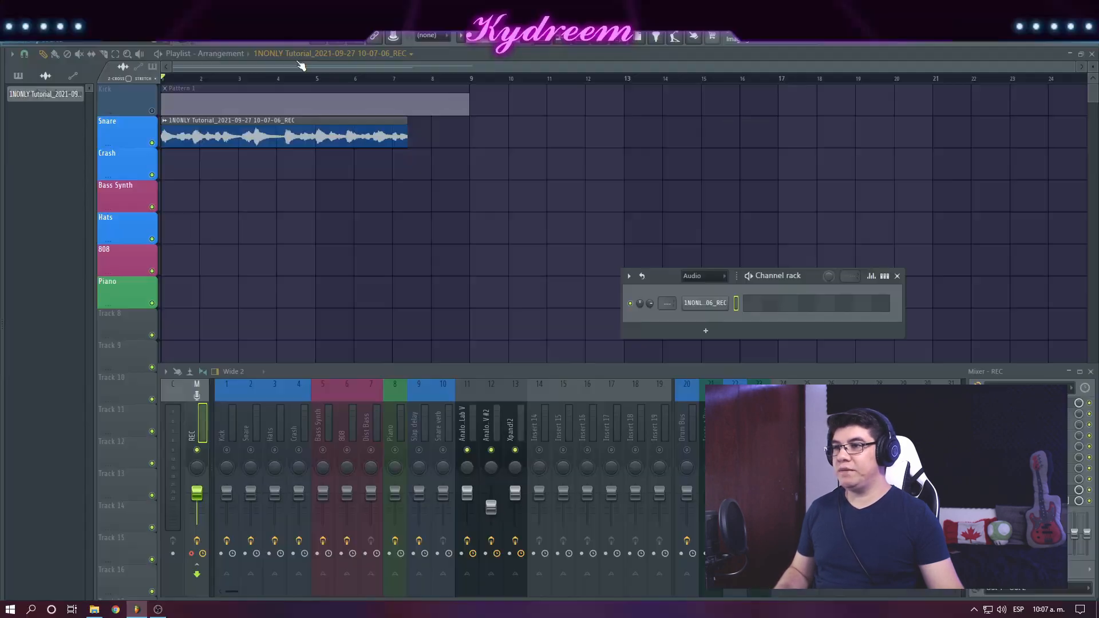
key(space)
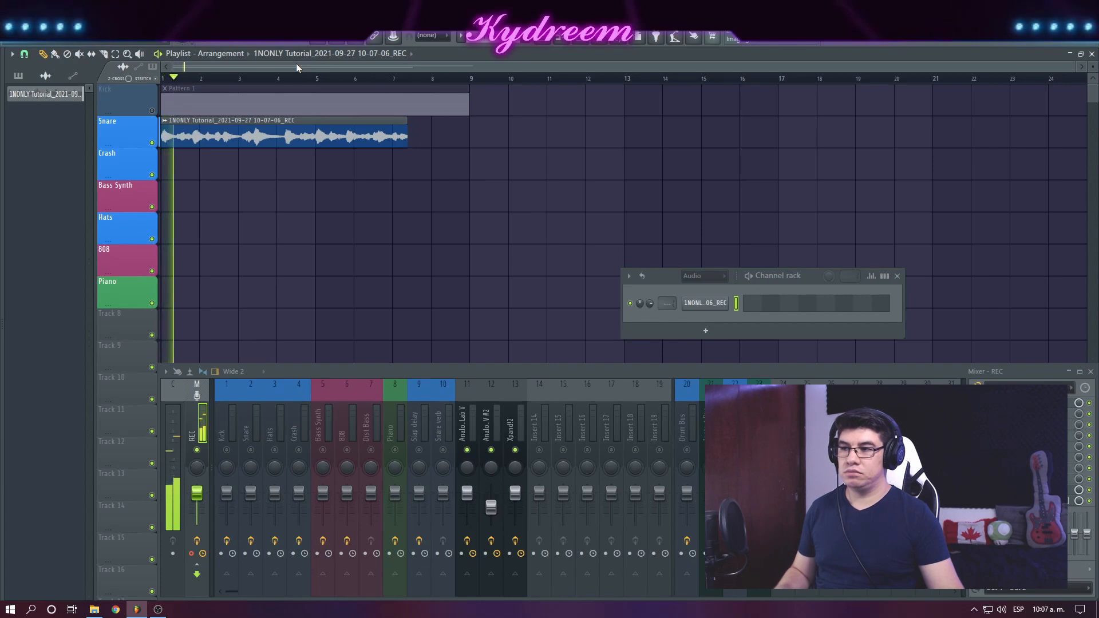
key(space)
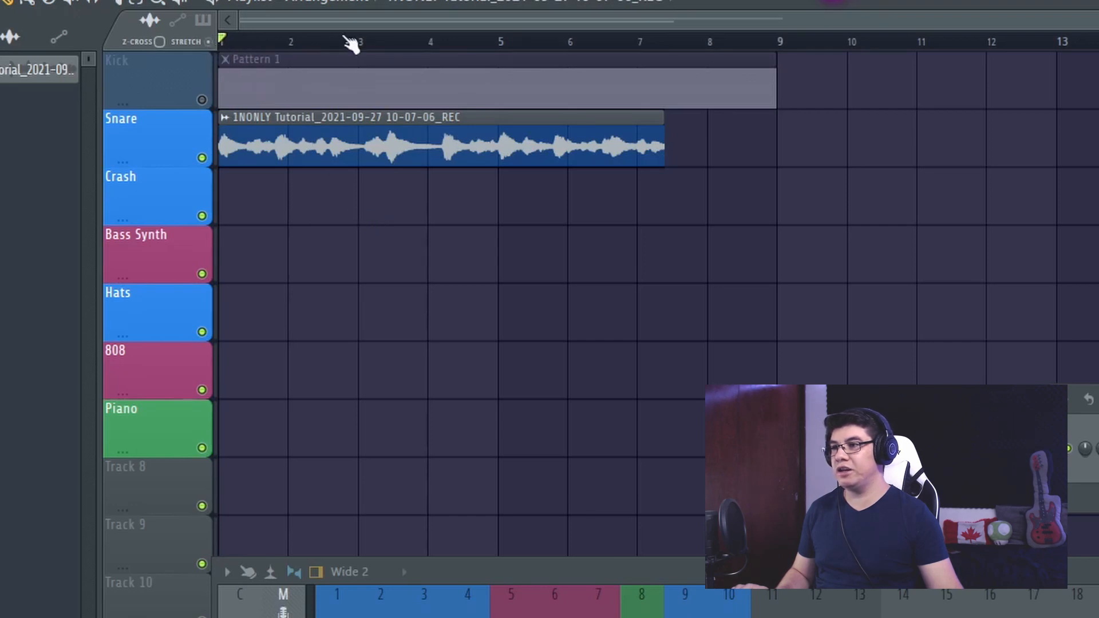
Stretch the rendered audio clip on the Snare track so that it ends exactly at bar 9.
scroll(708, 55, up, 4)
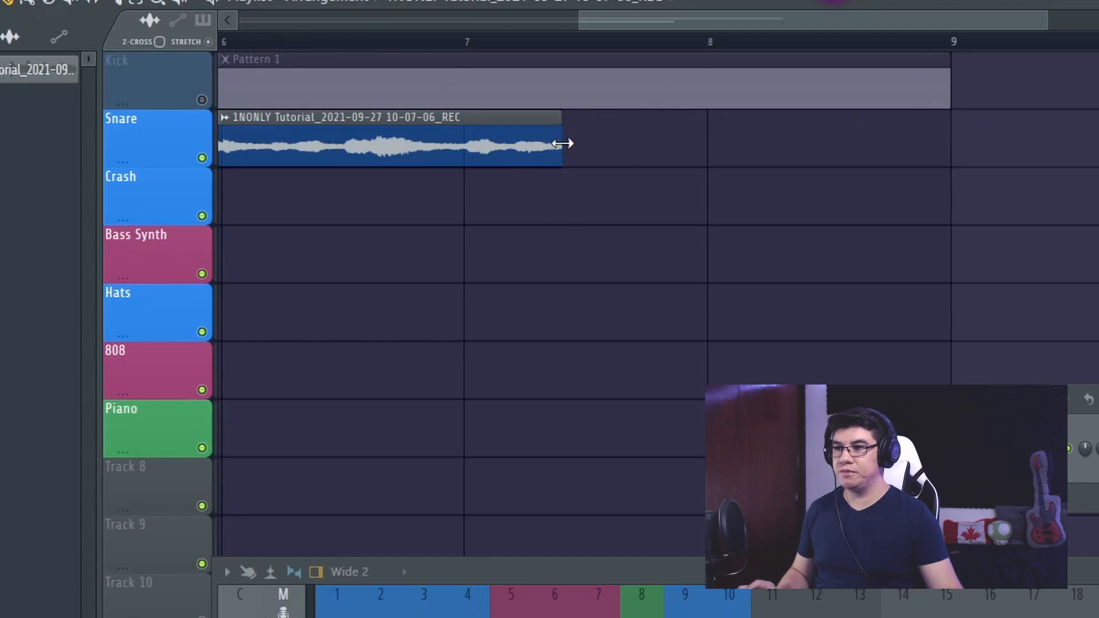
drag(563, 144, 950, 66)
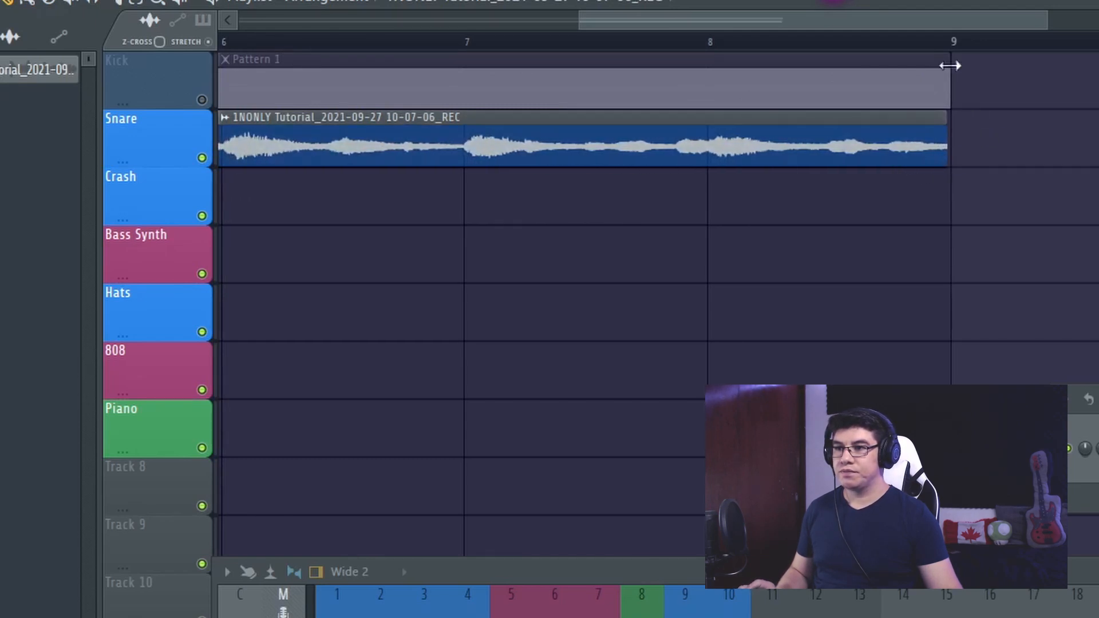
scroll(952, 46, up, 7)
drag(918, 134, 944, 129)
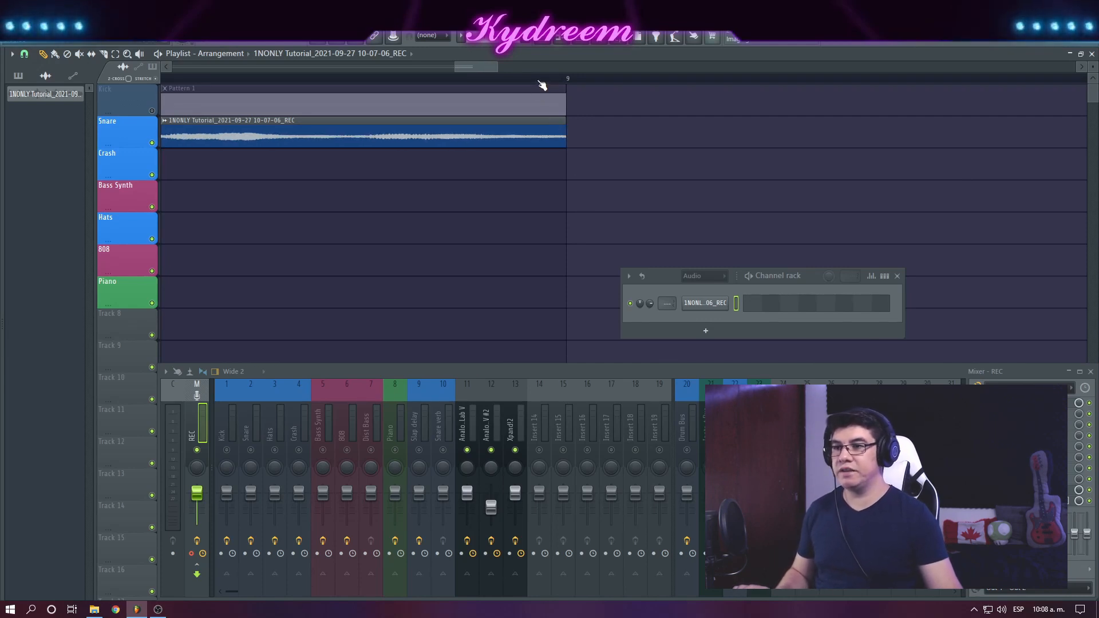
scroll(542, 86, down, 3)
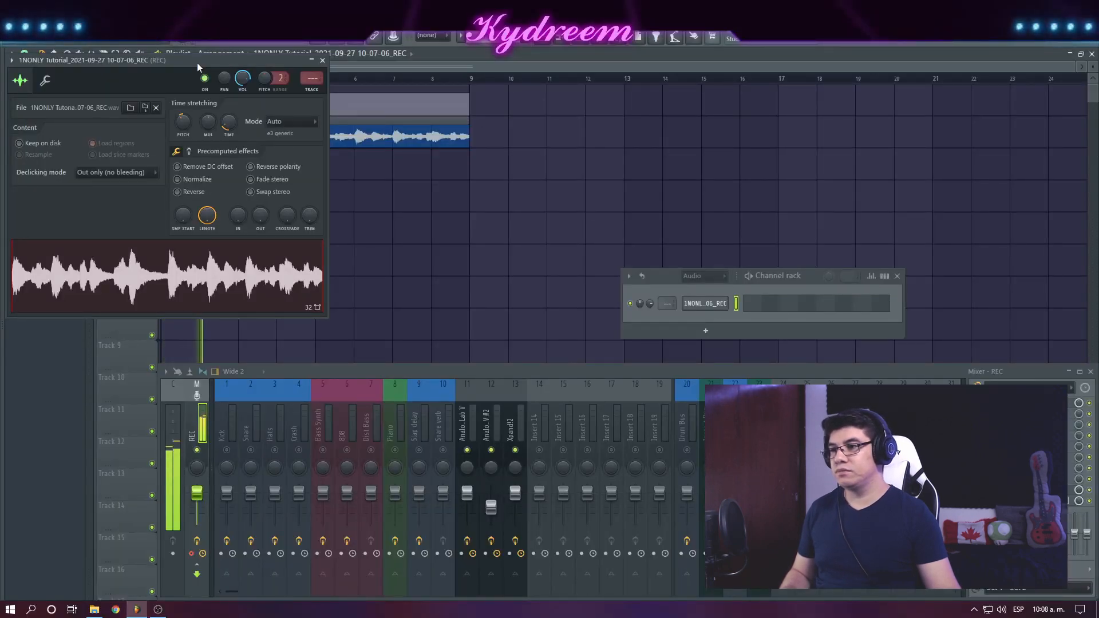
Stop playback and reset the time-stretching pitch of the rendered audio clip.
key(space)
right_click(184, 118)
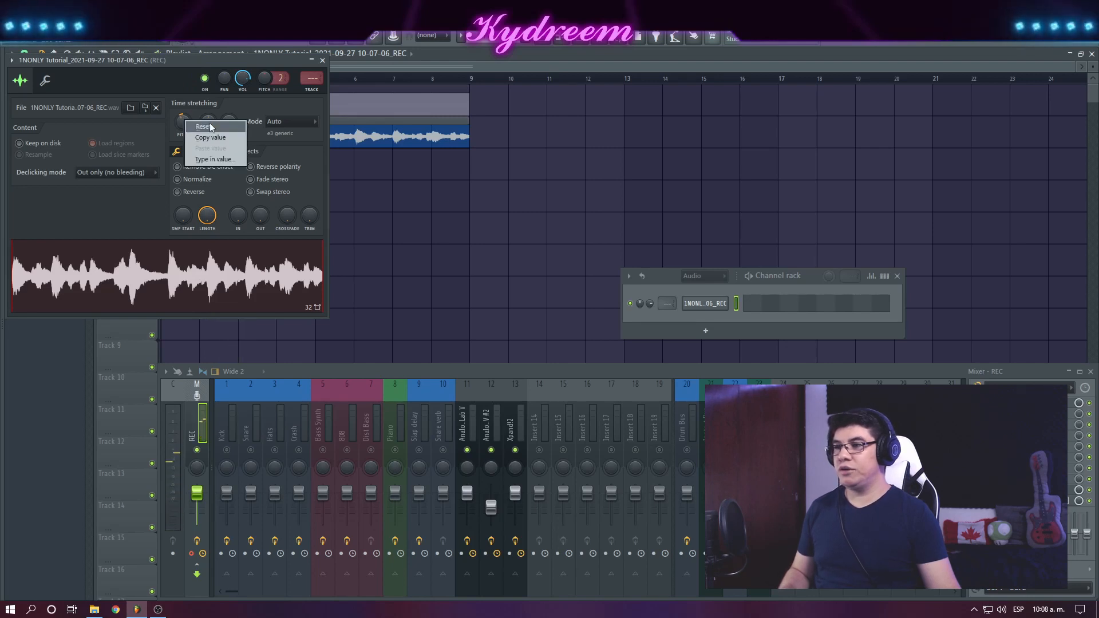
click(210, 124)
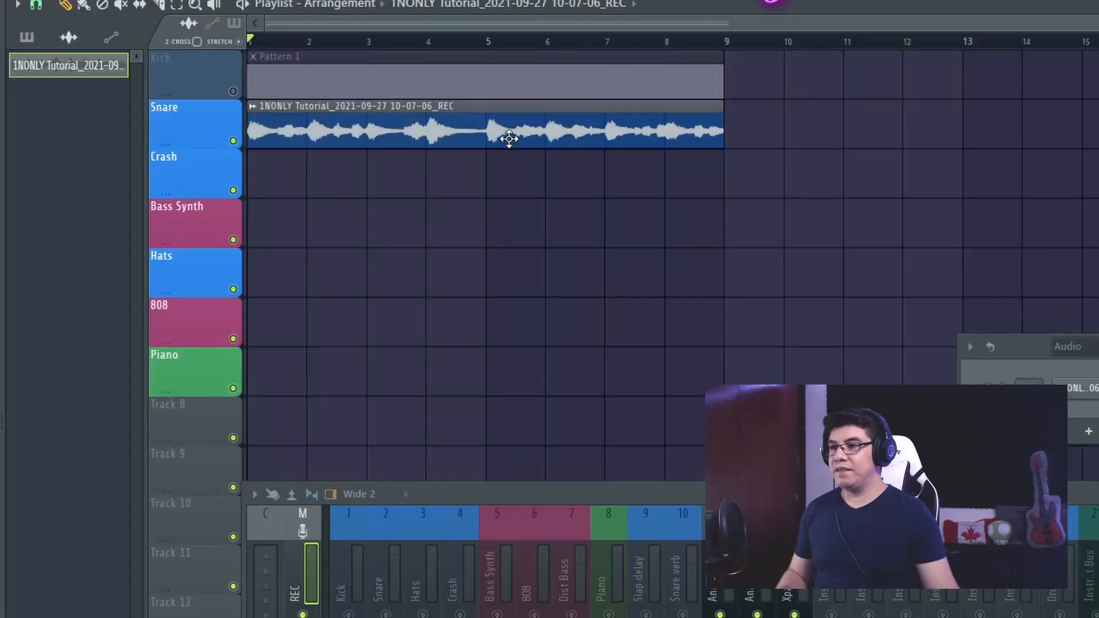
Open the rendered clip's sample settings and load its waveform in the Edison audio editor.
double_click(509, 138)
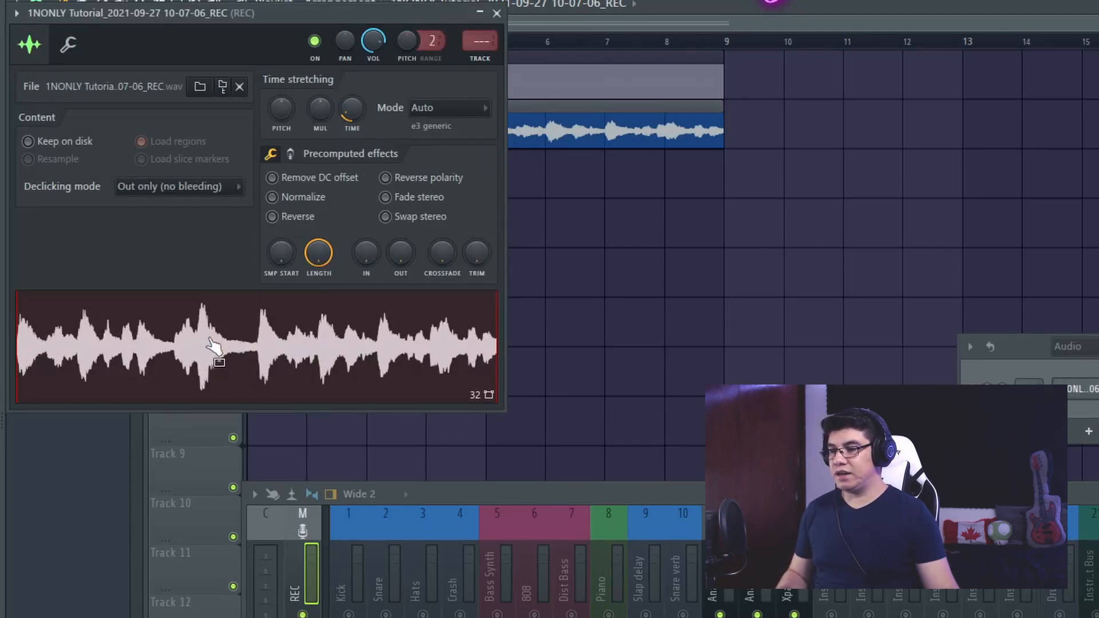
right_click(279, 331)
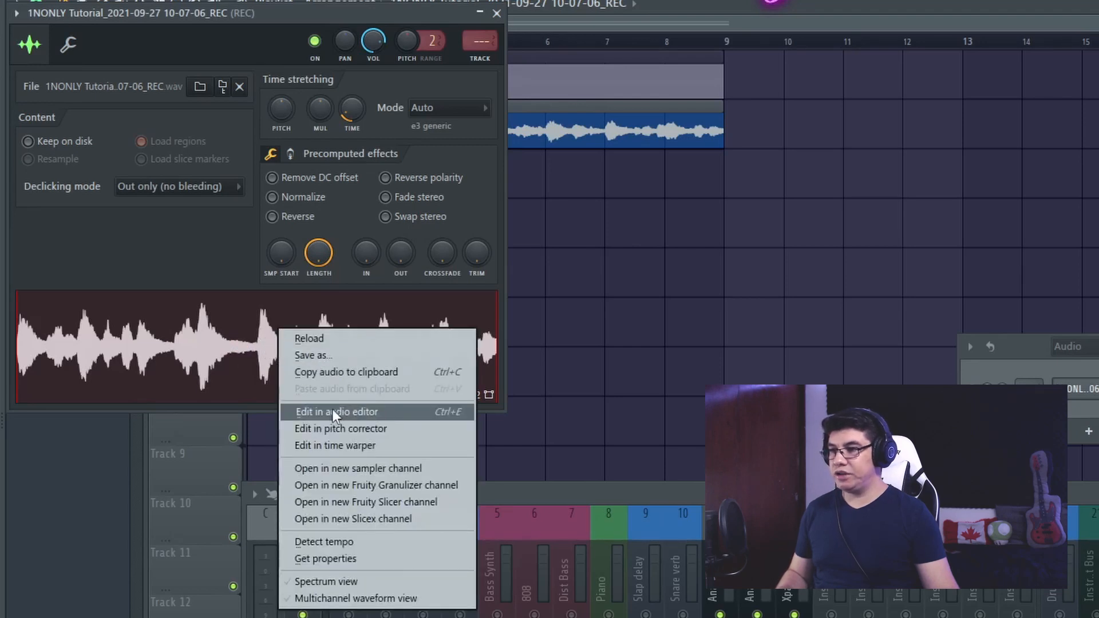
click(386, 412)
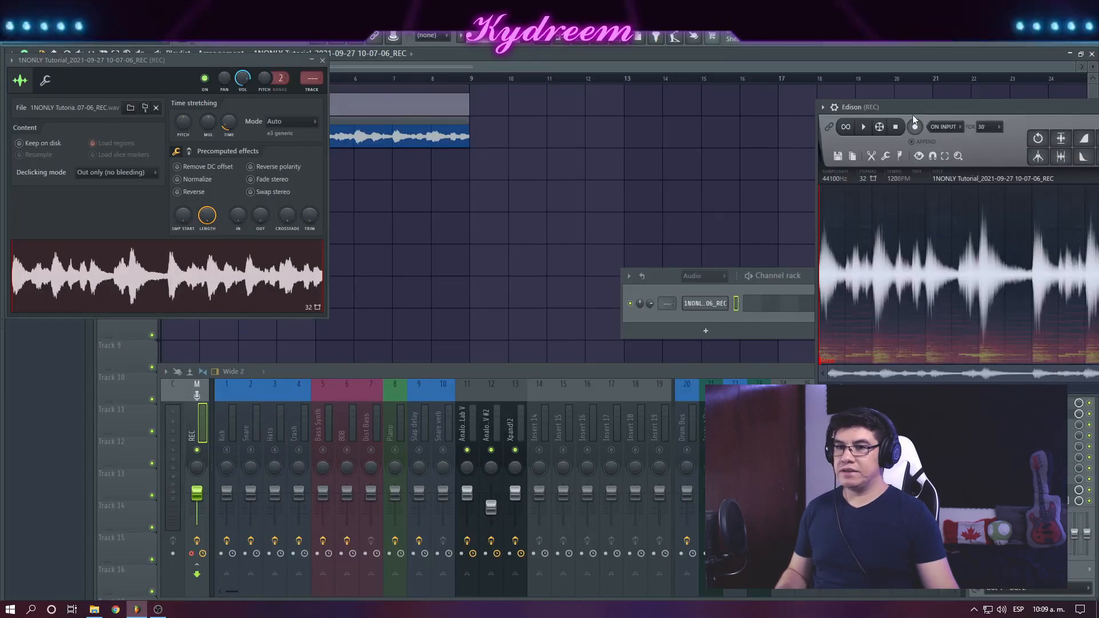
Bring the Edison window into clear view and open the sample properties with the sample rate ready for editing.
drag(913, 108, 377, 111)
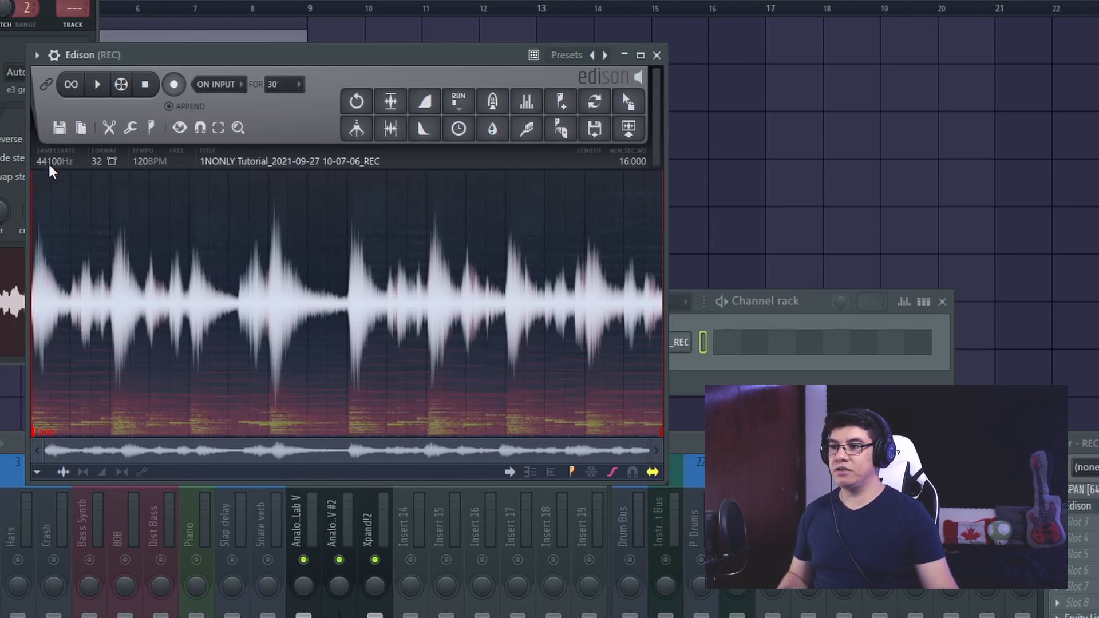
click(53, 162)
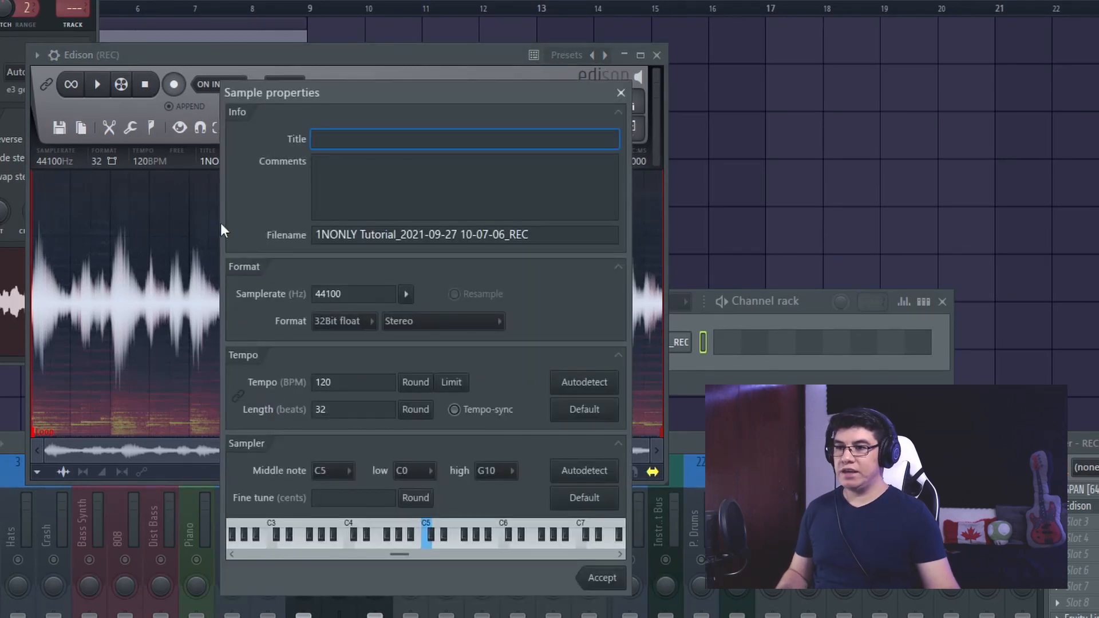
click(362, 298)
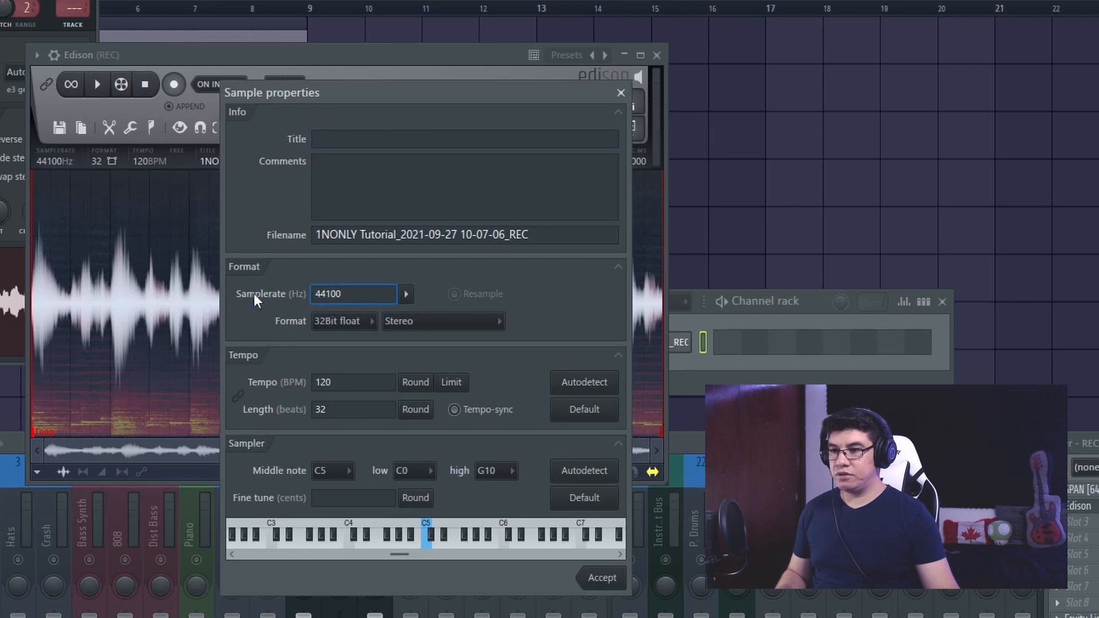
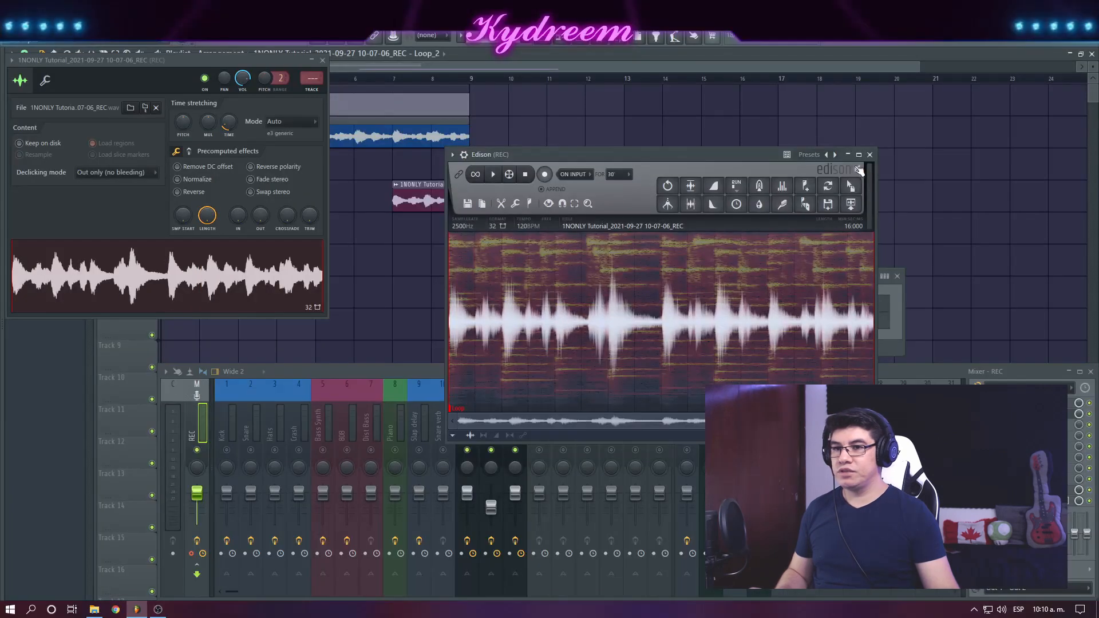
Close Edison and the sample settings, and move the Loop_2 clip on the Bass Synth track to start at bar 1.
click(869, 156)
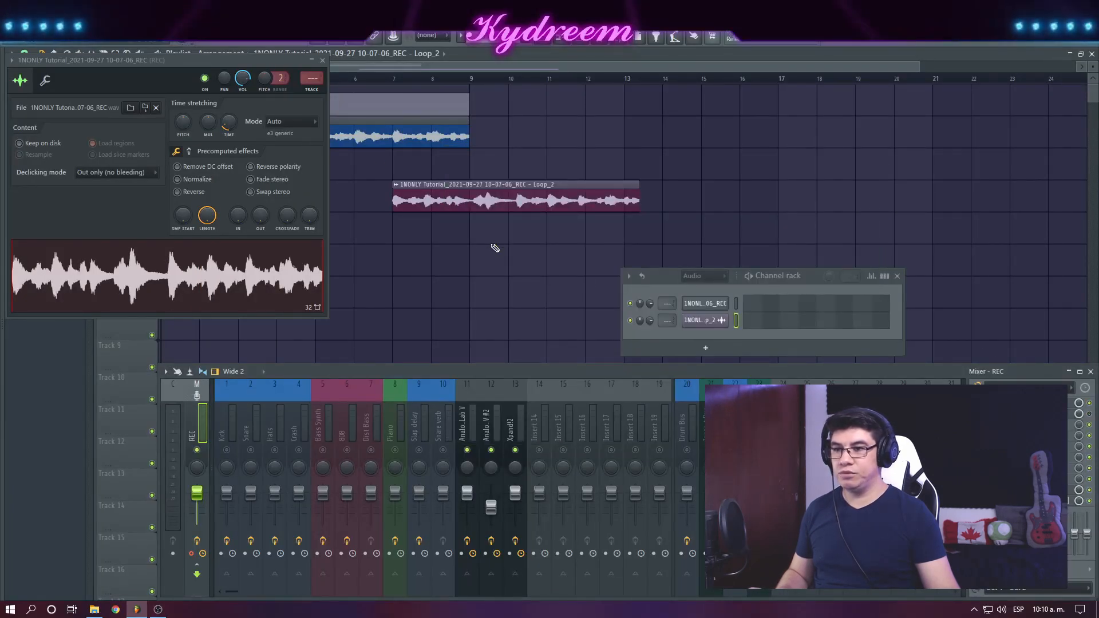
click(324, 61)
drag(490, 197, 259, 197)
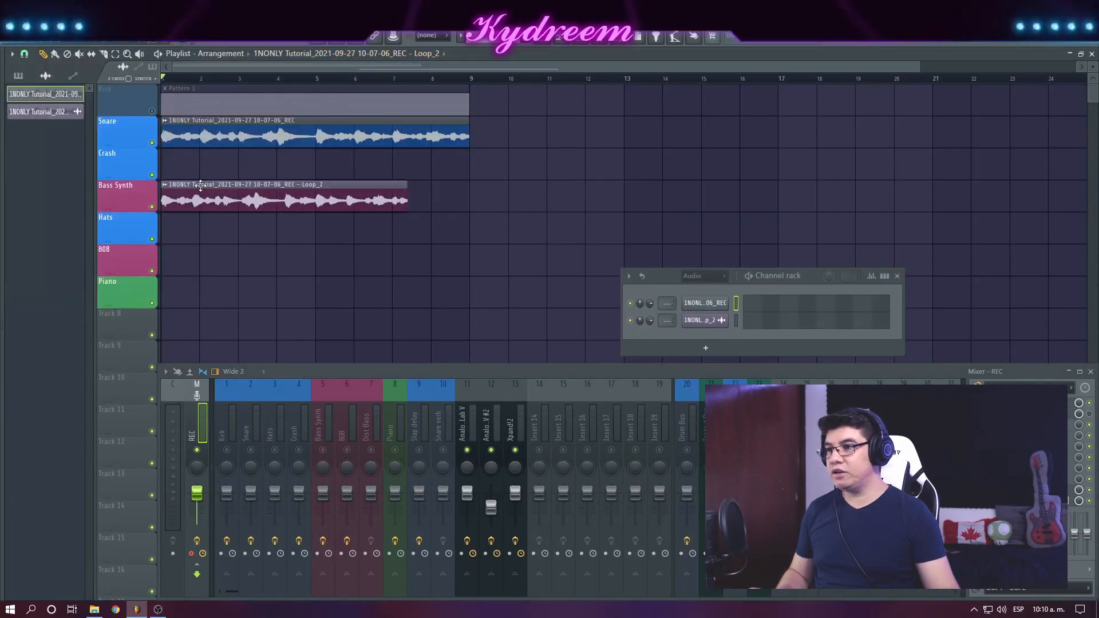
Mute the Snare track and stretch the Loop_2 clip on the Bass Synth track to end exactly at bar 9.
scroll(307, 65, up, 3)
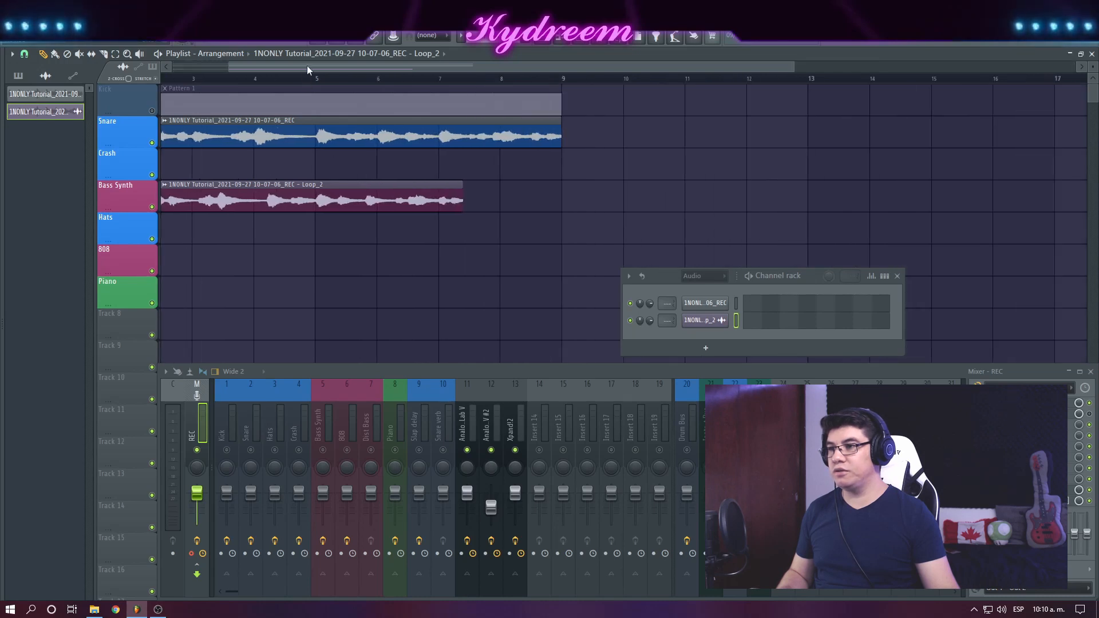
click(151, 144)
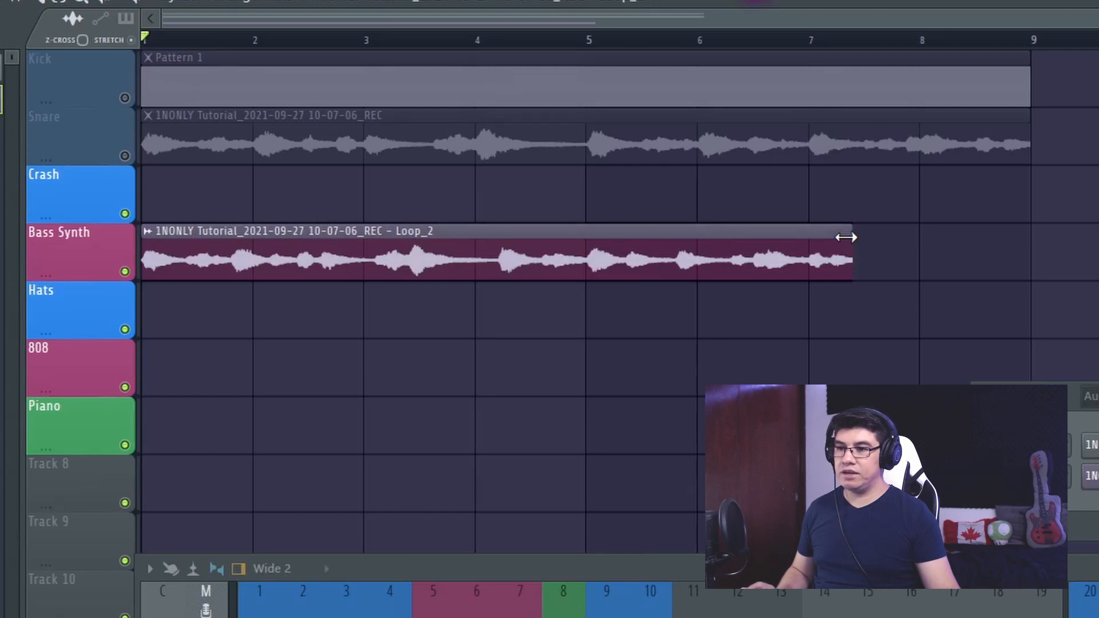
drag(846, 237, 1031, 236)
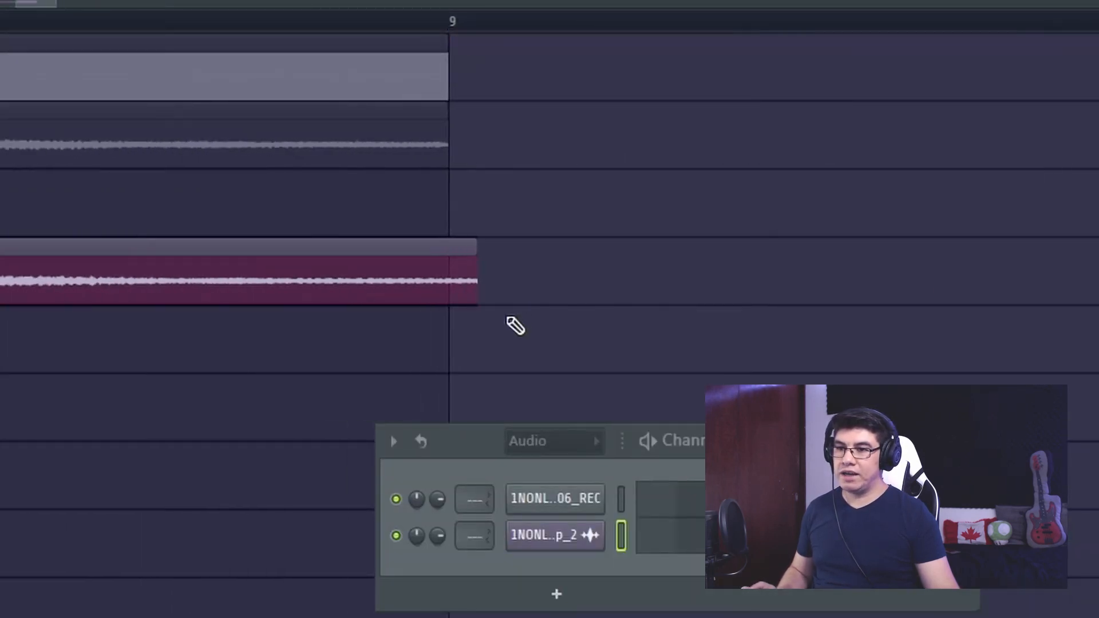
drag(475, 282, 438, 292)
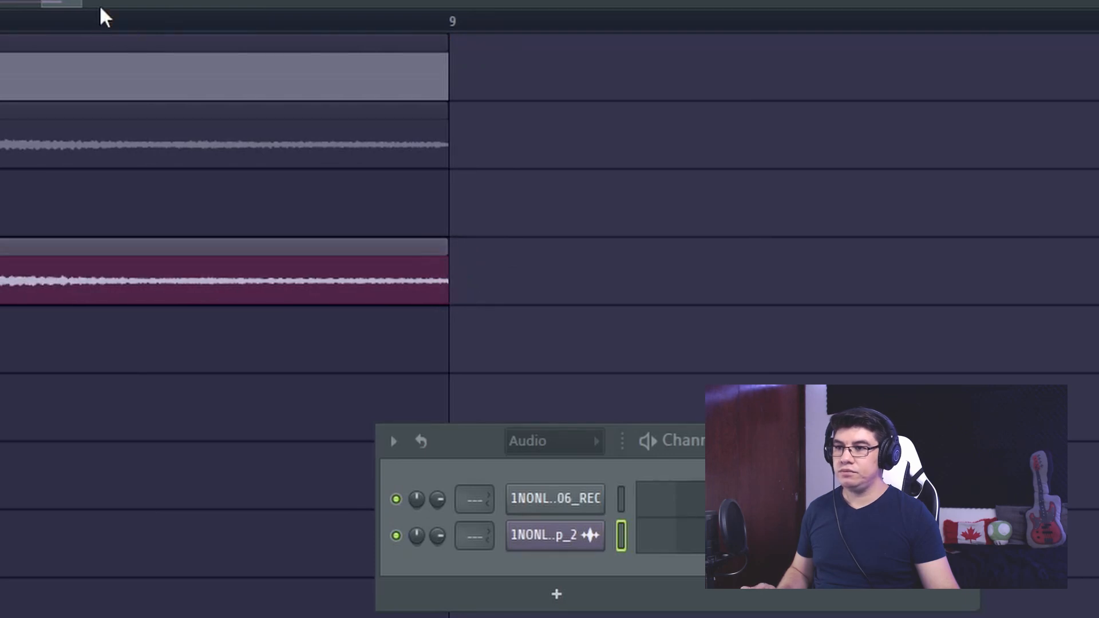
scroll(487, 75, down, 3)
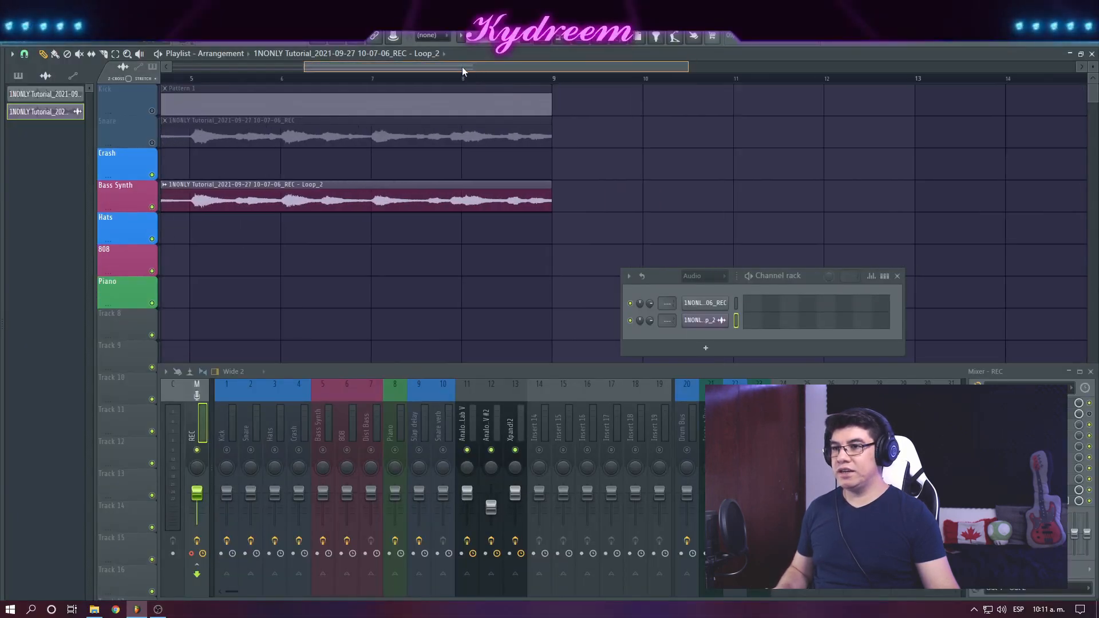
scroll(462, 67, down, 3)
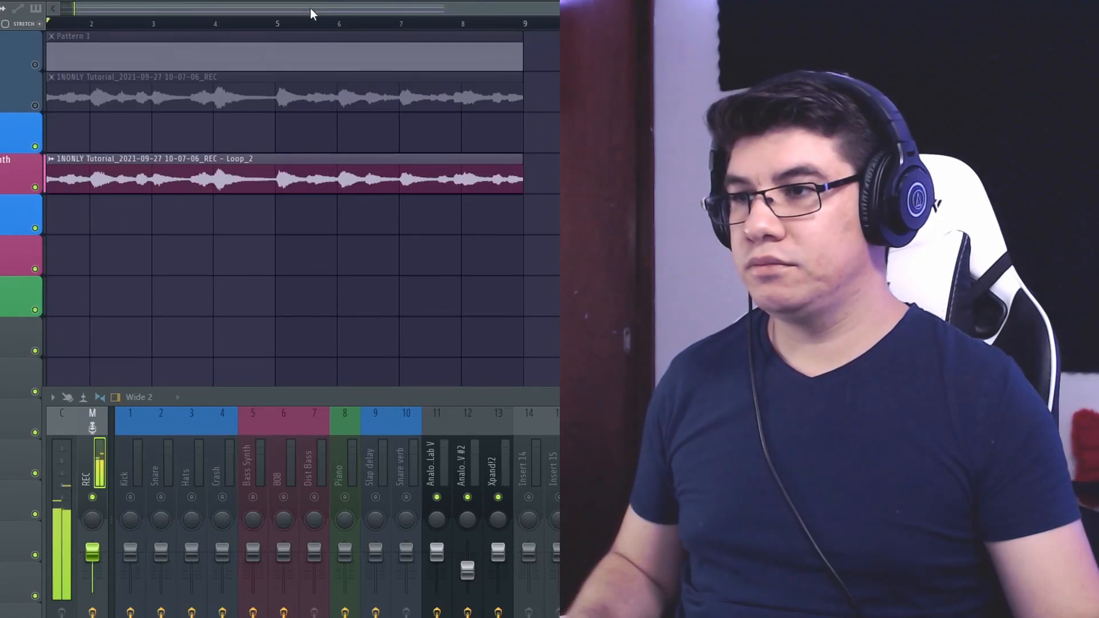
drag(276, 11, 113, 11)
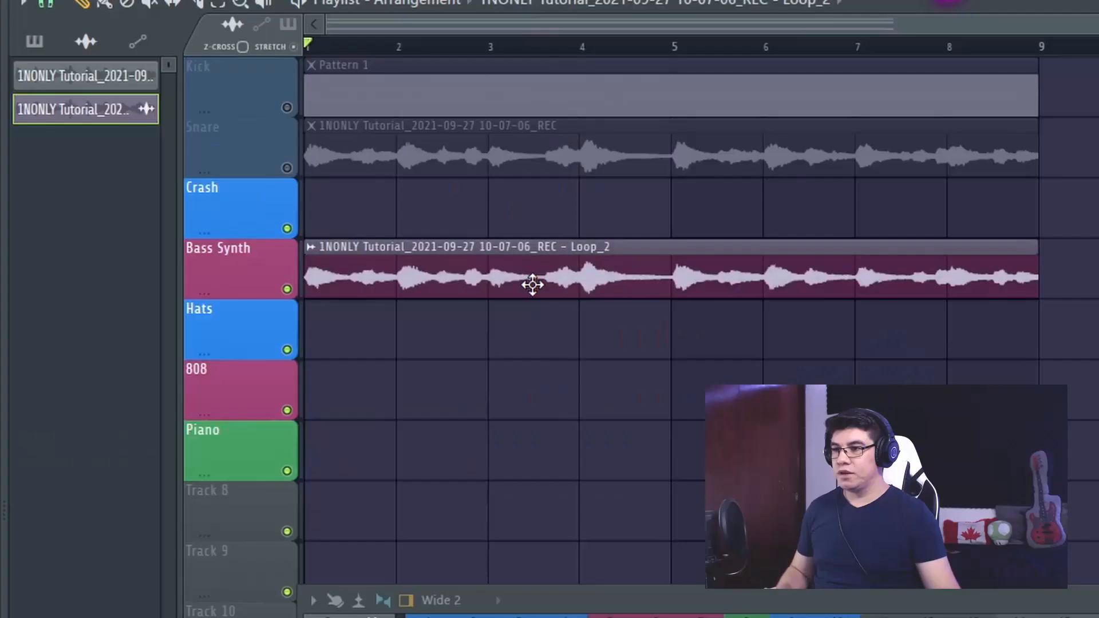
Set the Loop_2 clip's time-stretching mode to Auto, reset its stretching pitch during playback, and close its settings.
double_click(202, 181)
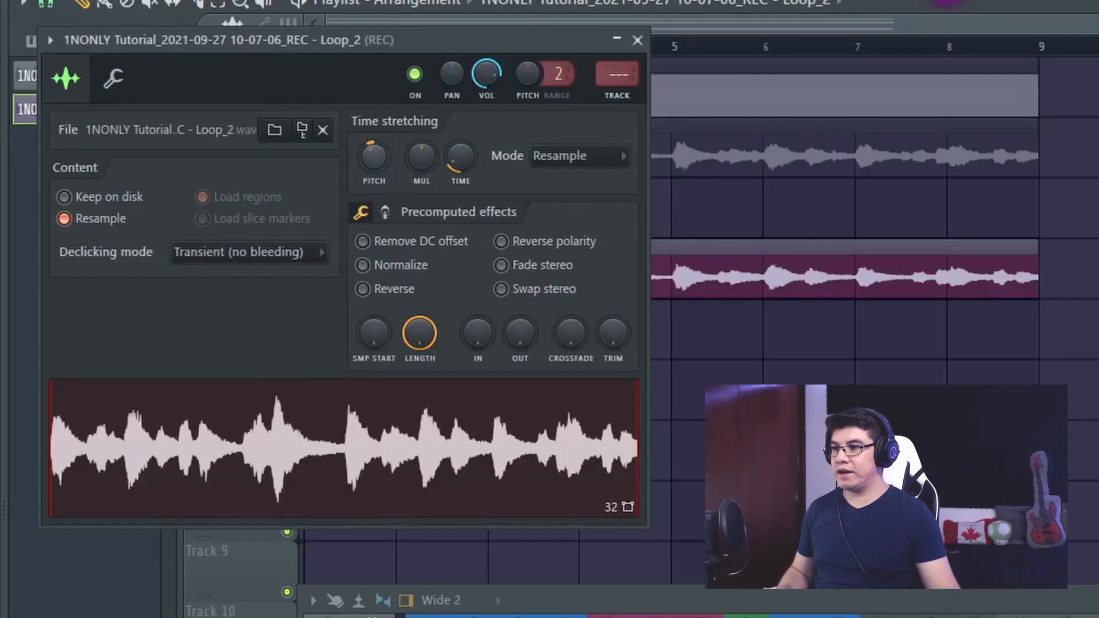
key(space)
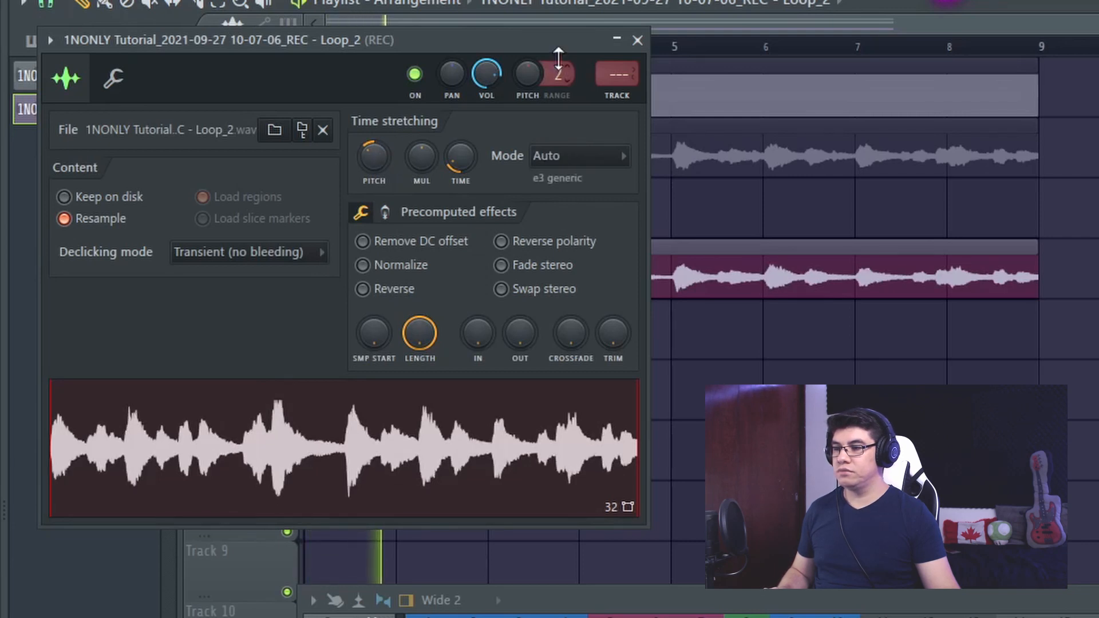
right_click(379, 154)
click(404, 166)
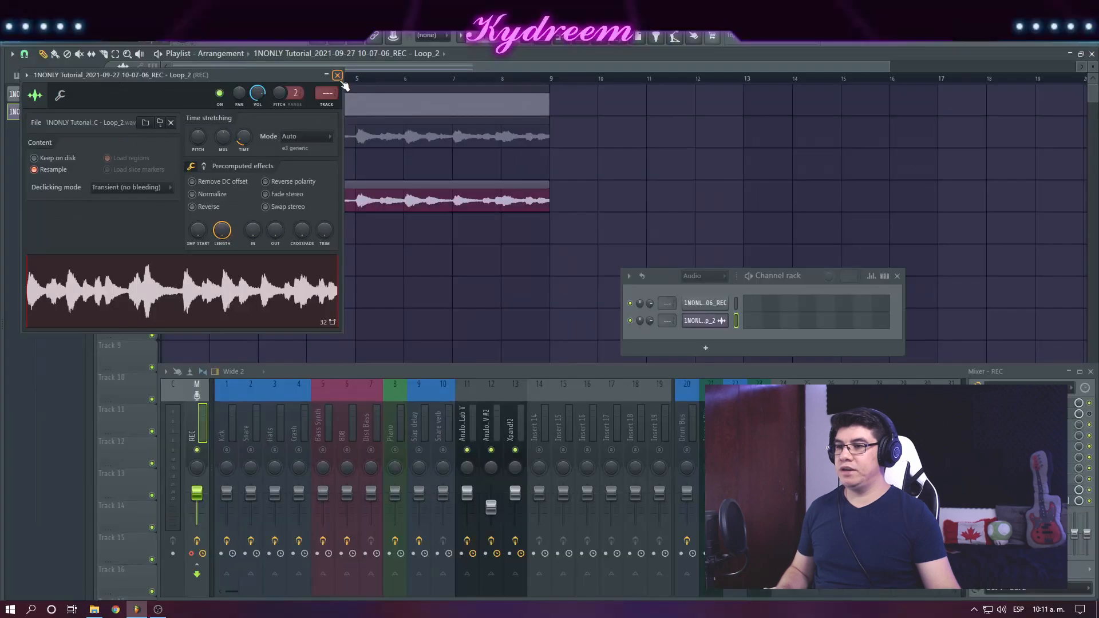
click(637, 40)
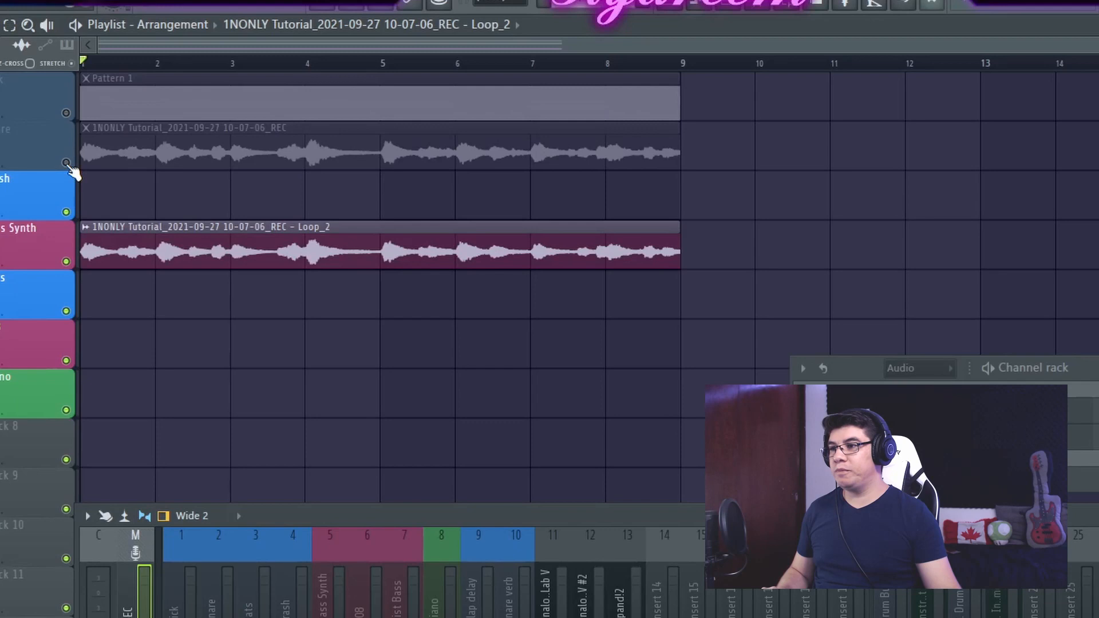
Solo the Snare and Bass Synth tracks in turn and play each to compare the original clip with the Loop_2 clip.
right_click(66, 162)
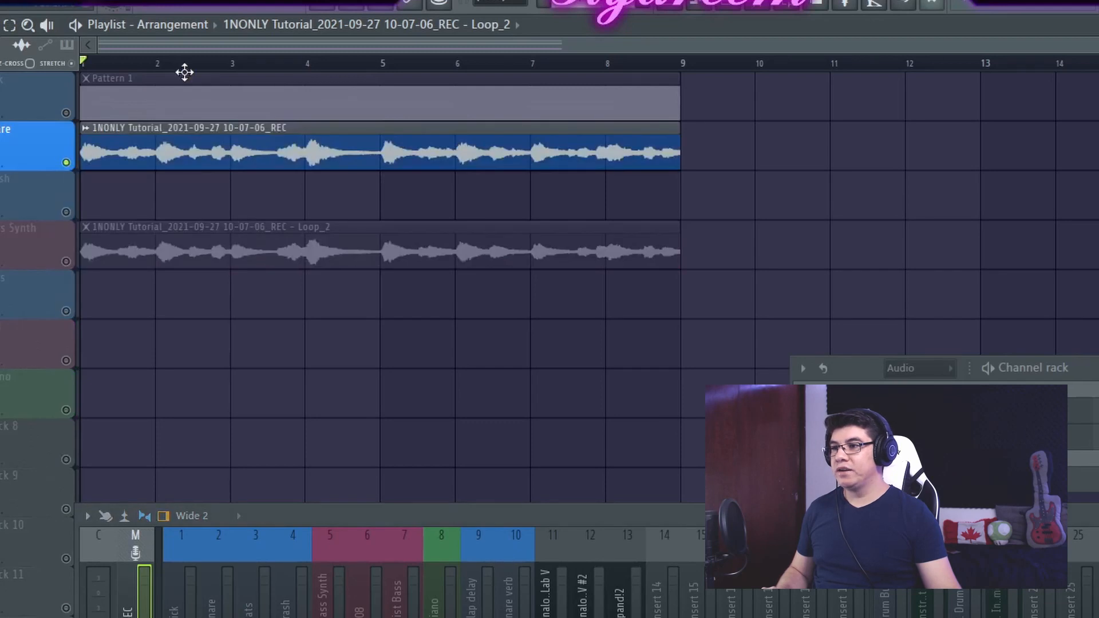
key(space)
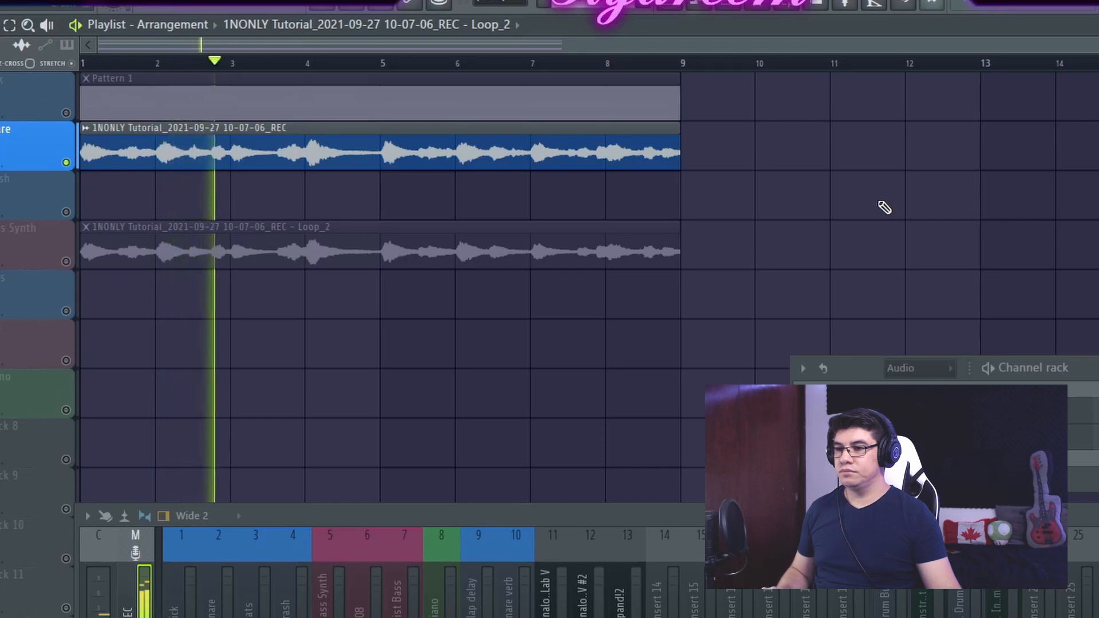
key(space)
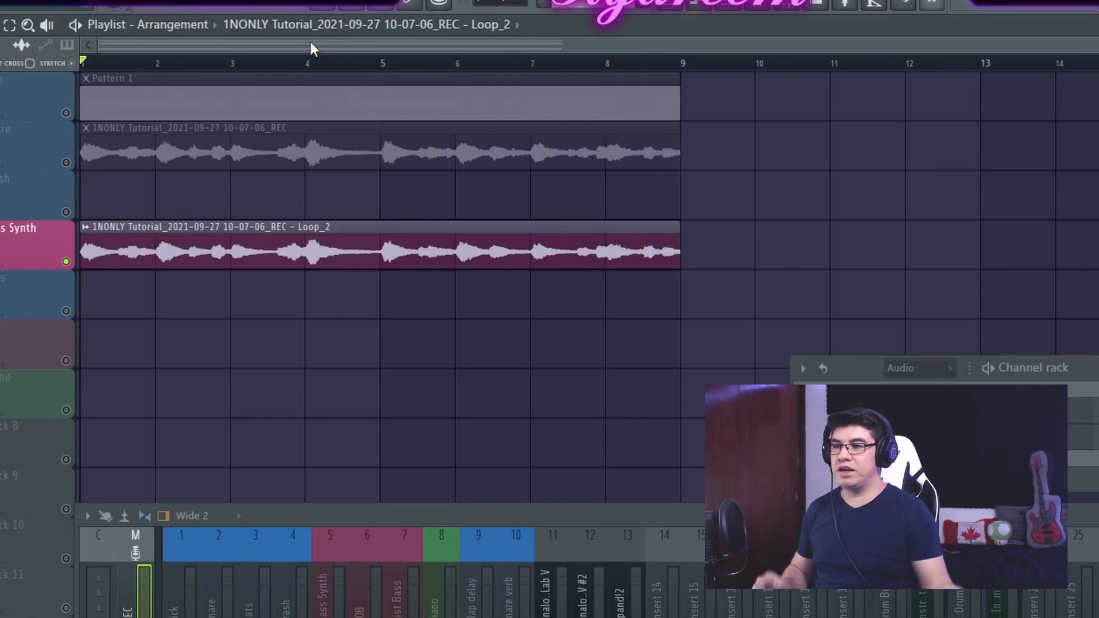
key(space)
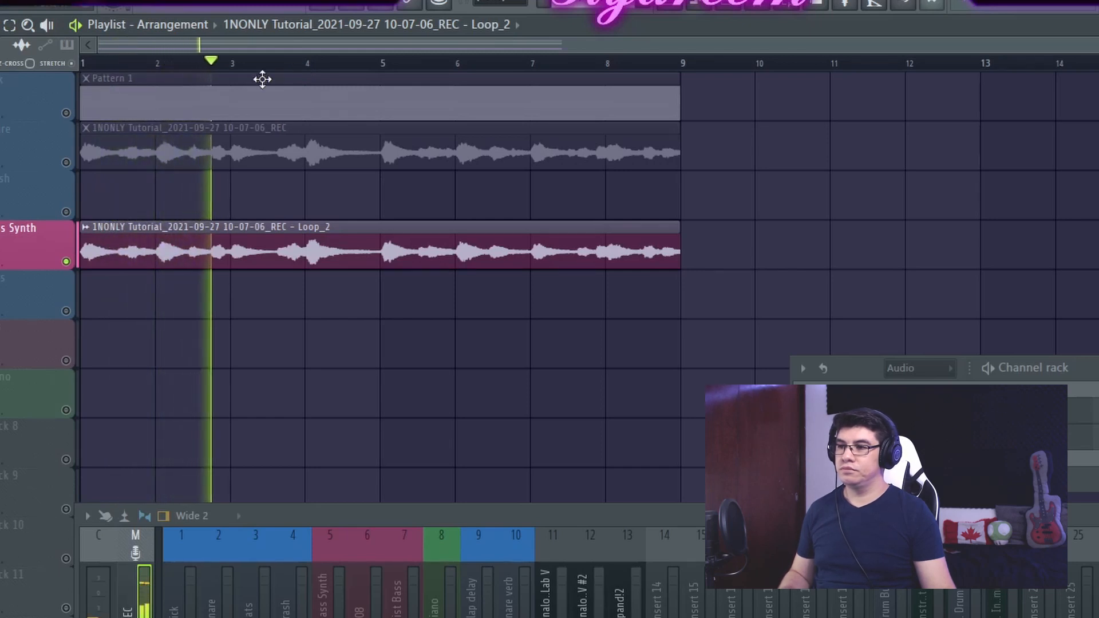
Solo the Snare track, enable the Bass Synth track alongside it, and listen to both clips layered together.
click(68, 167)
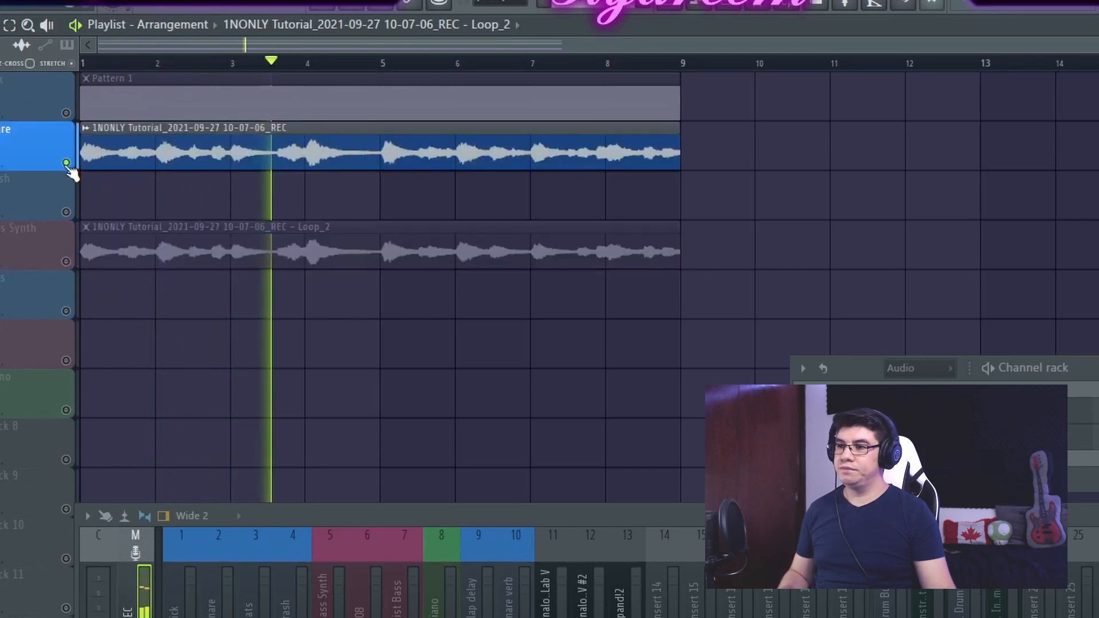
click(66, 266)
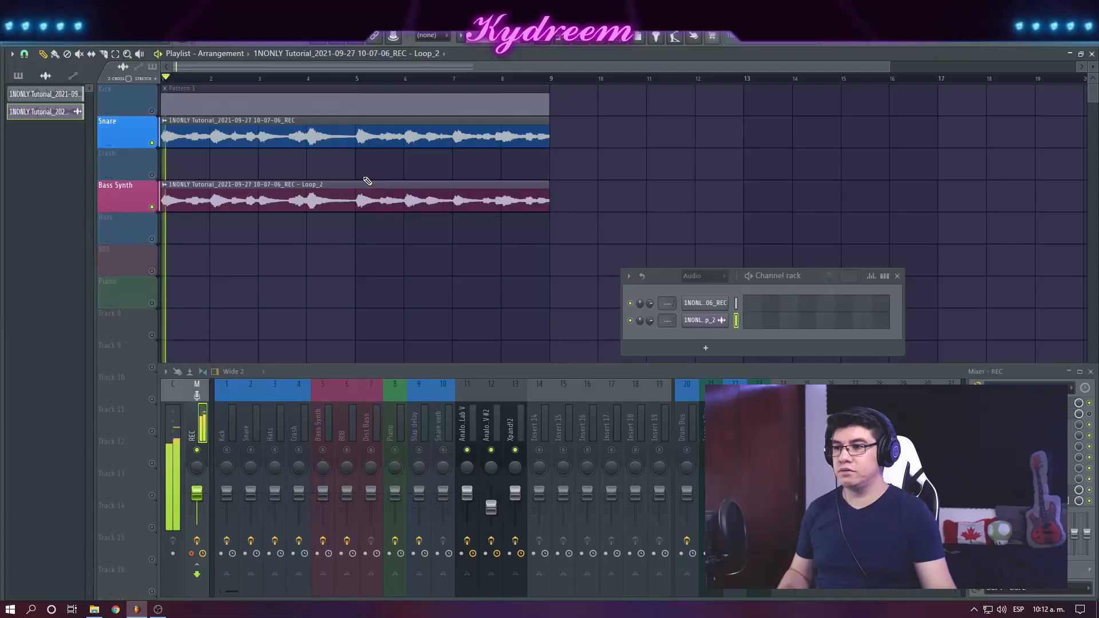
scroll(368, 179, down, 1)
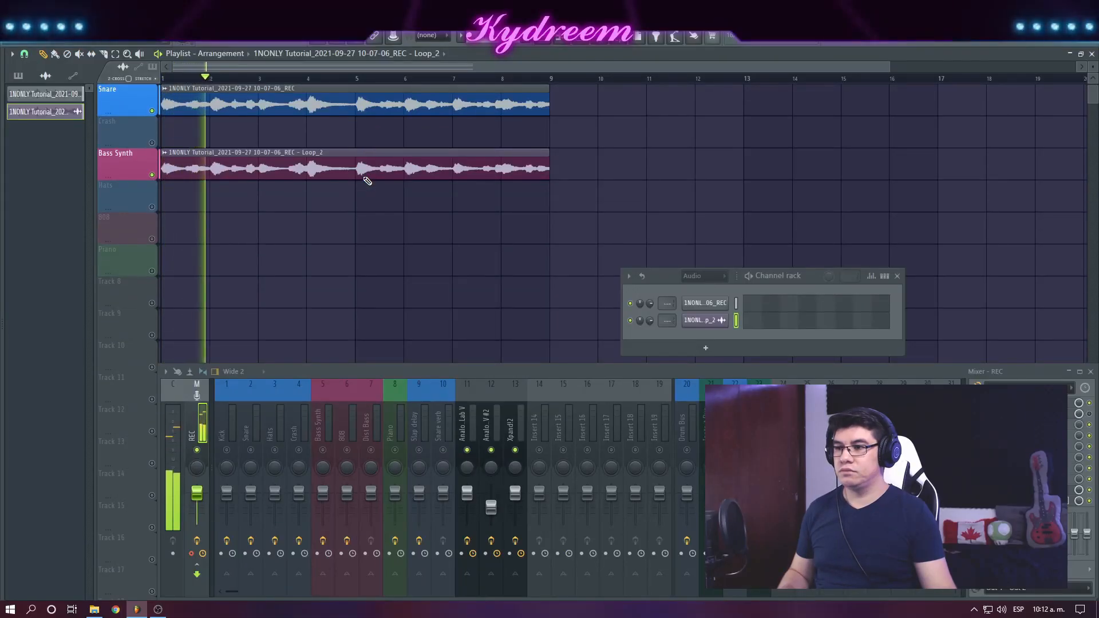
scroll(431, 230, up, 1)
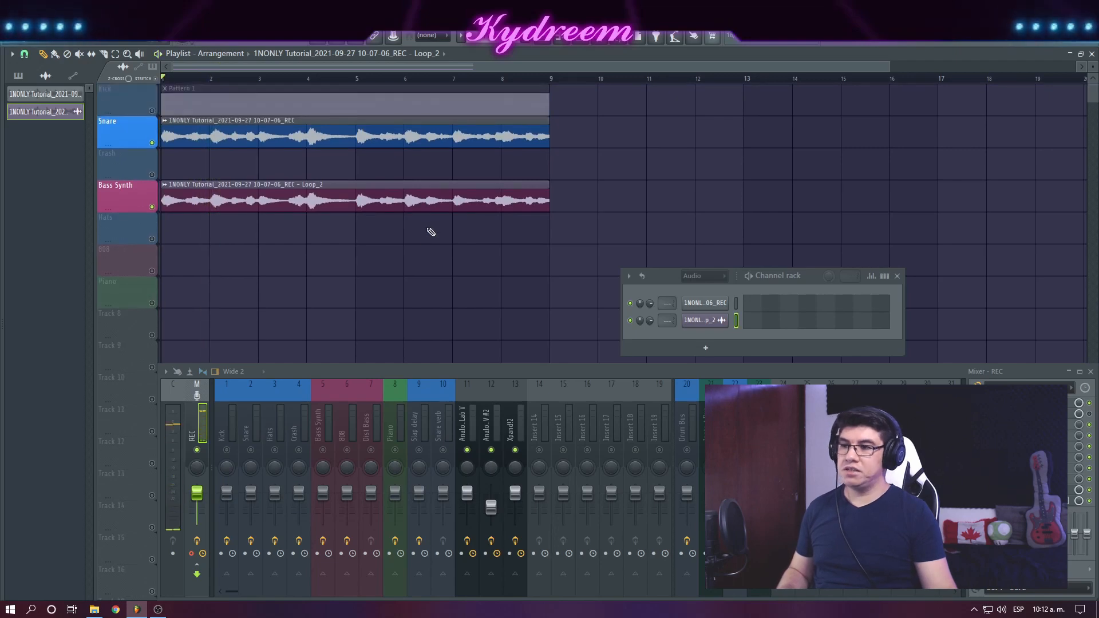
Raise the Loop_2 channel's volume from silence during playback to blend it with the original, and switch the channel off and on to compare.
double_click(388, 200)
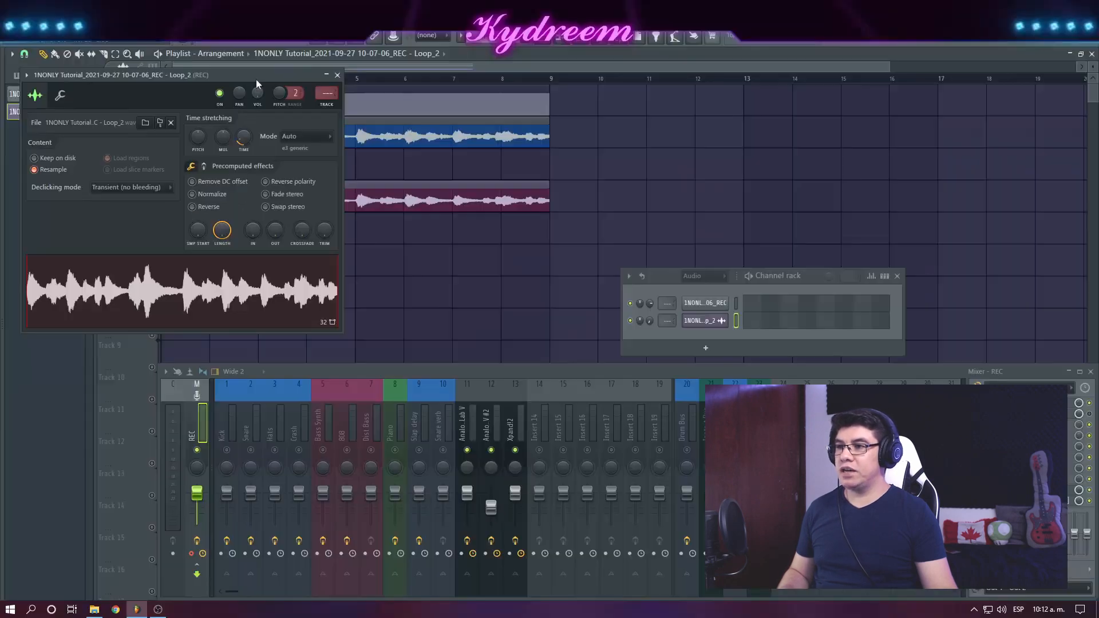
drag(496, 26, 1035, 561)
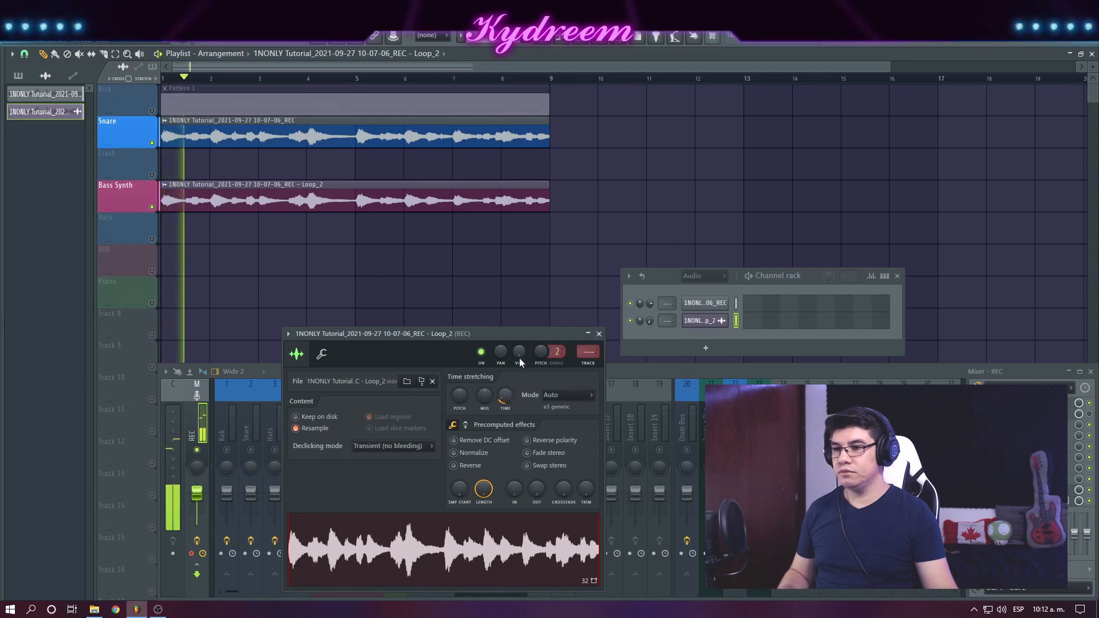
drag(520, 355, 520, 341)
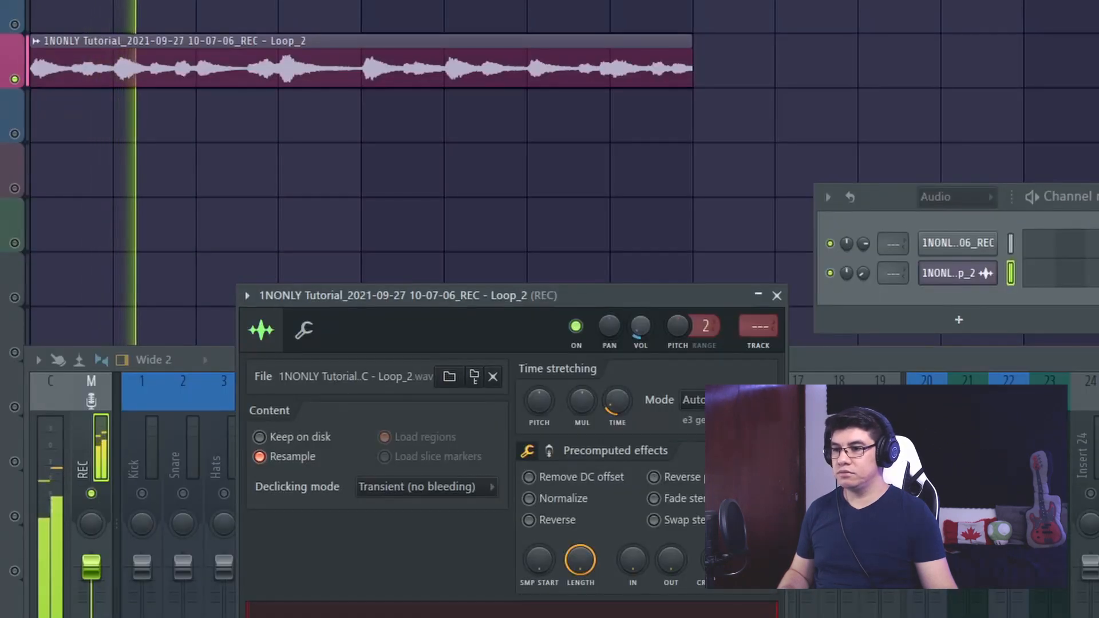
drag(641, 326, 641, 310)
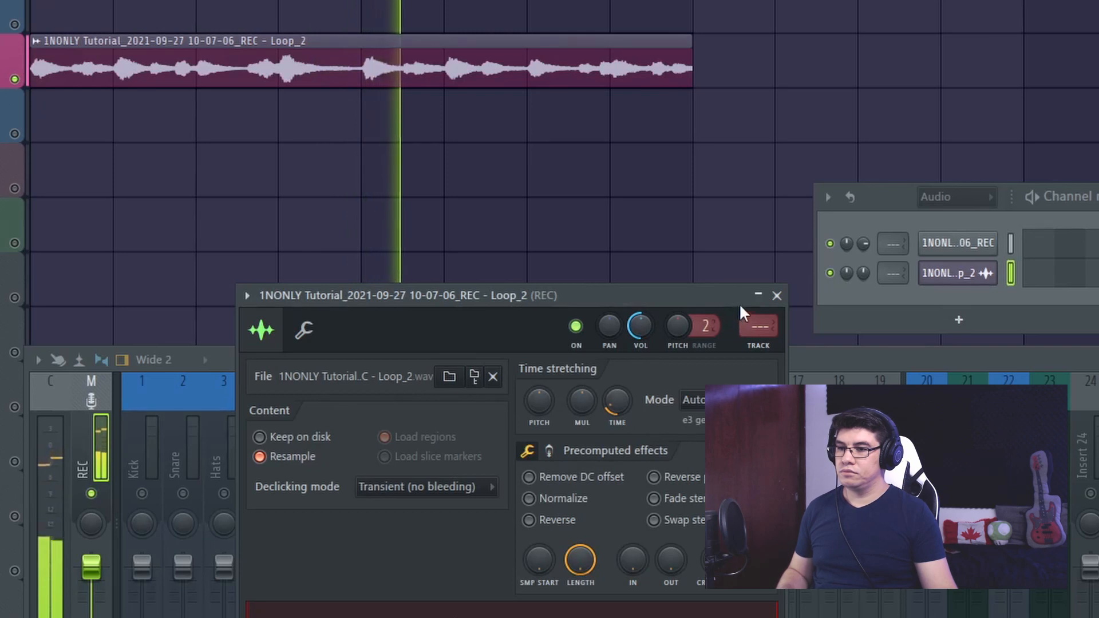
click(578, 326)
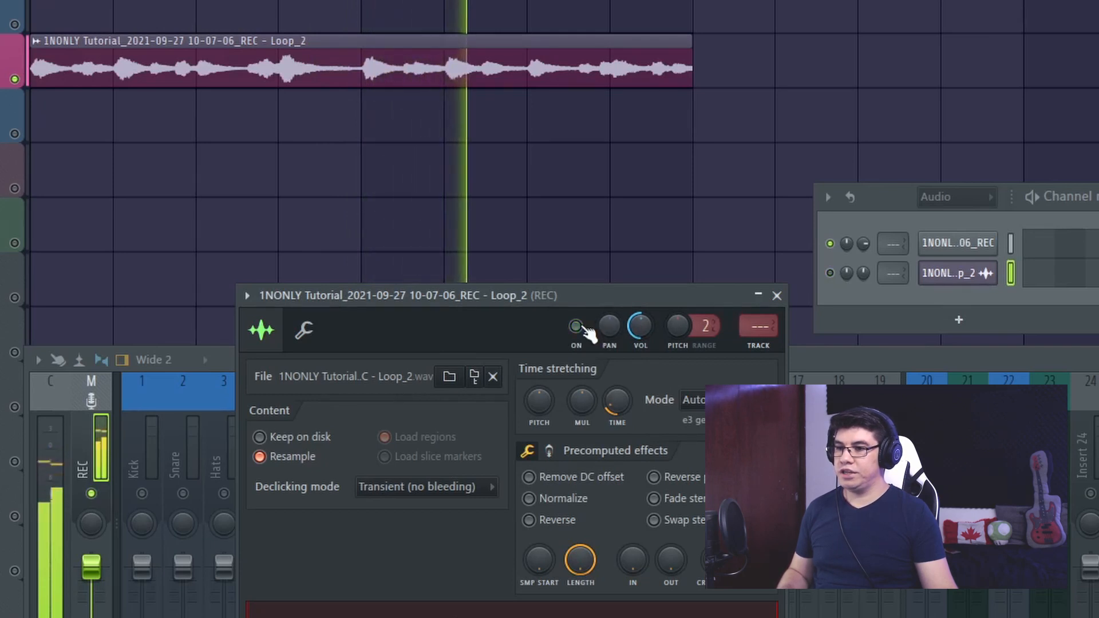
click(577, 326)
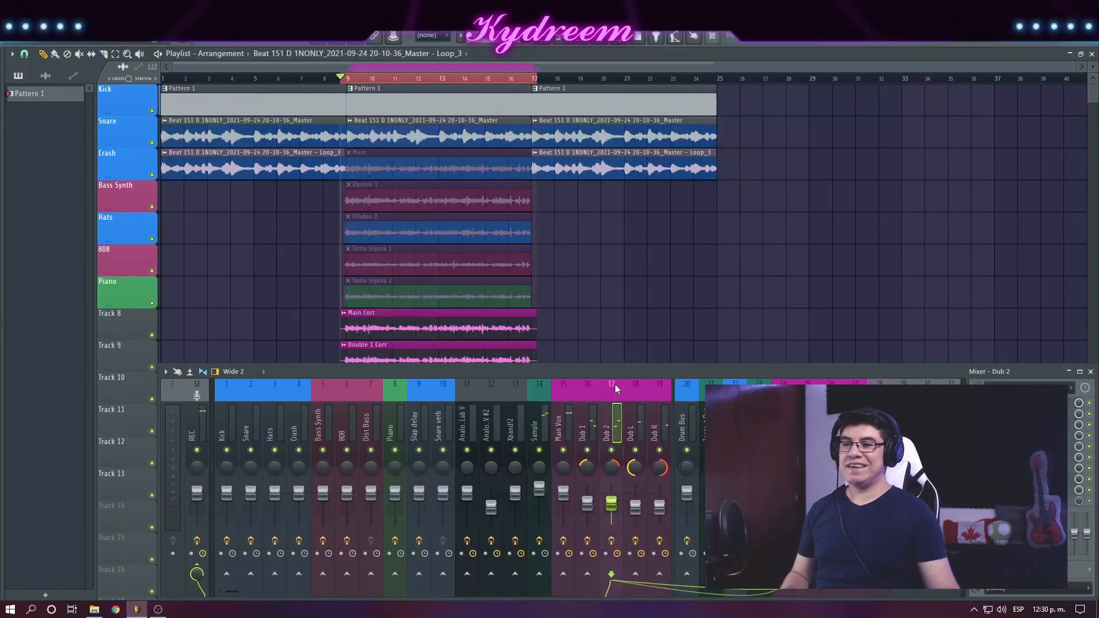
Examine the Main Vox and Dub 1 to Dub R mixer tracks and play the vocals starting from the soloed Main Vox.
click(565, 390)
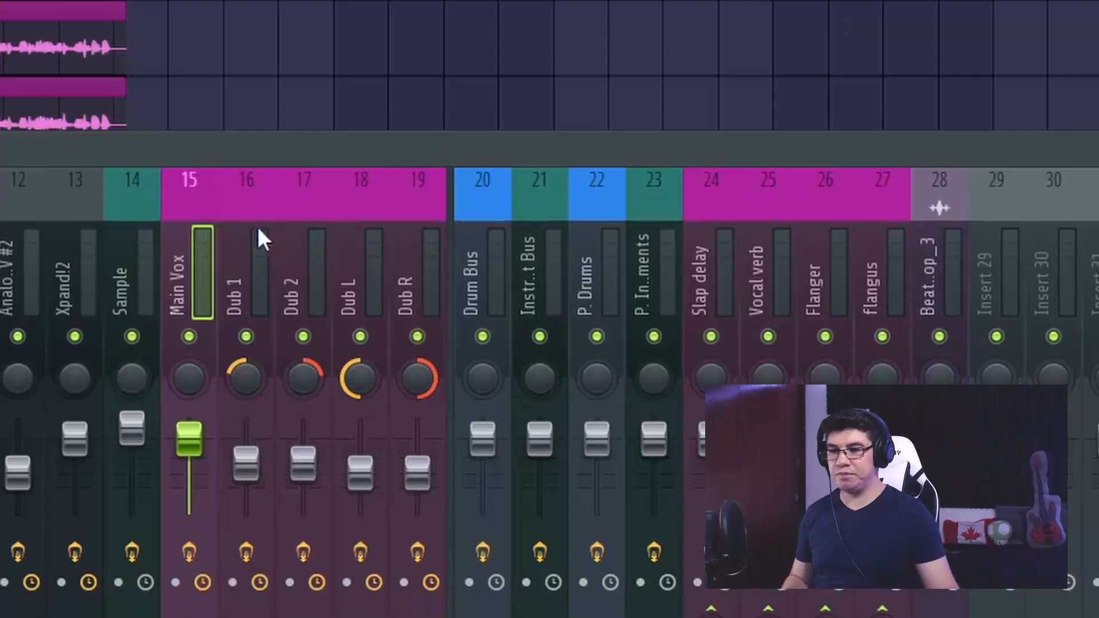
drag(239, 207, 395, 204)
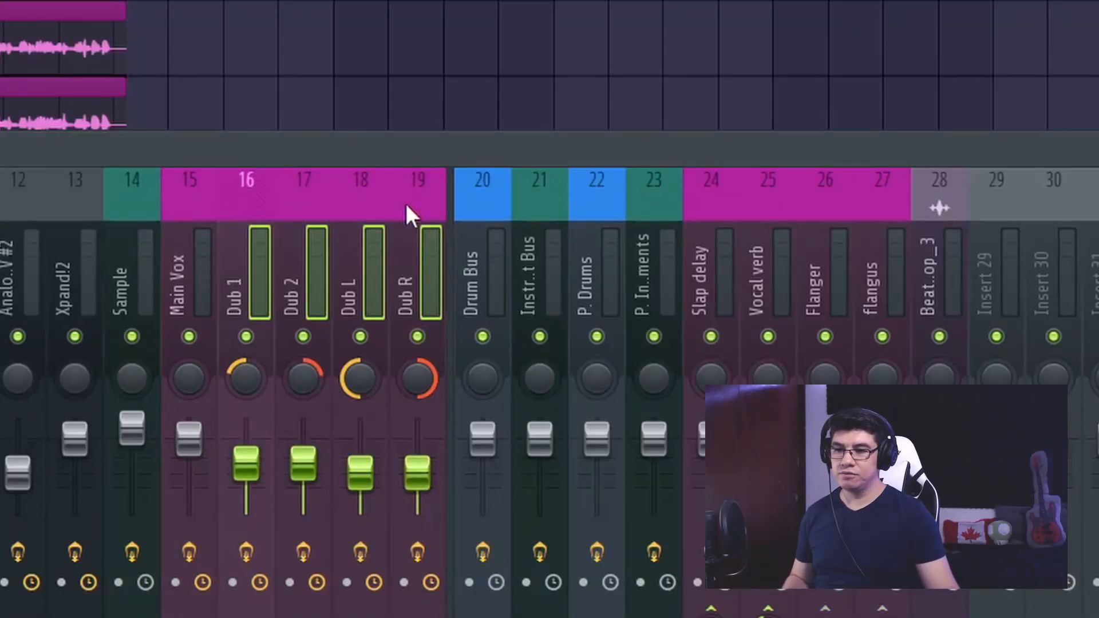
click(207, 211)
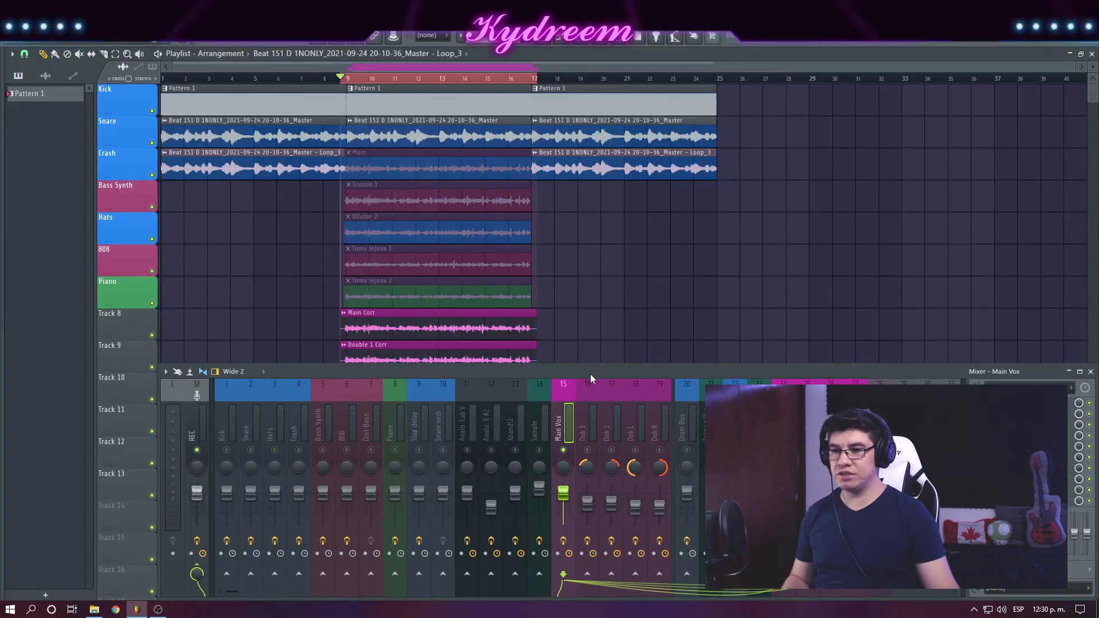
key(space)
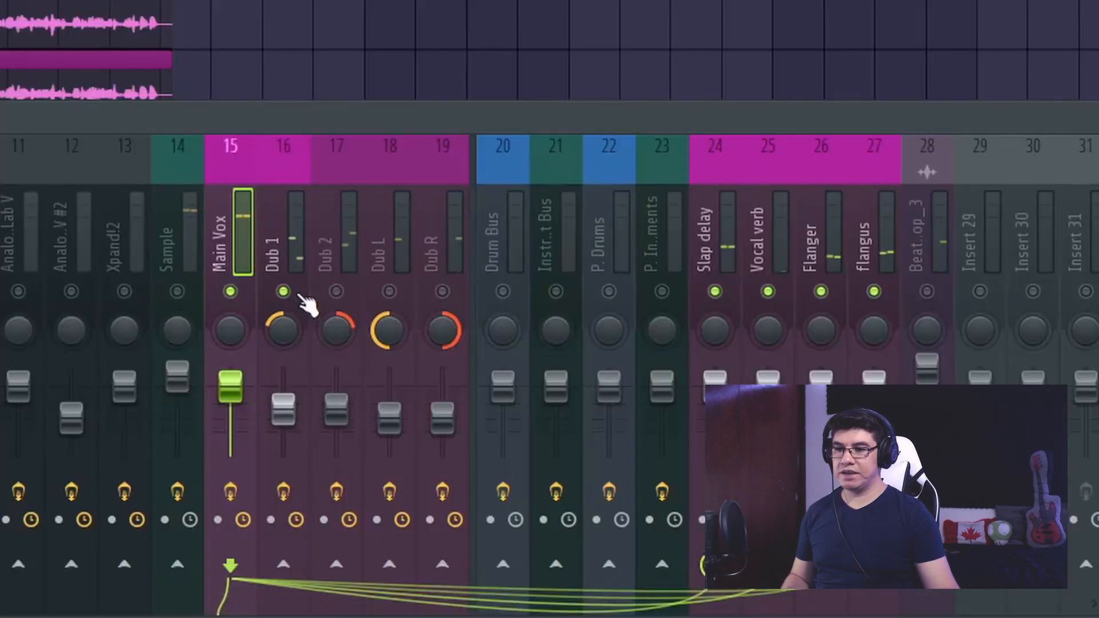
Bring in the Dub 1, Dub 2, Dub L and Dub R tracks one after another over the Main Vox while the vocals play.
click(284, 292)
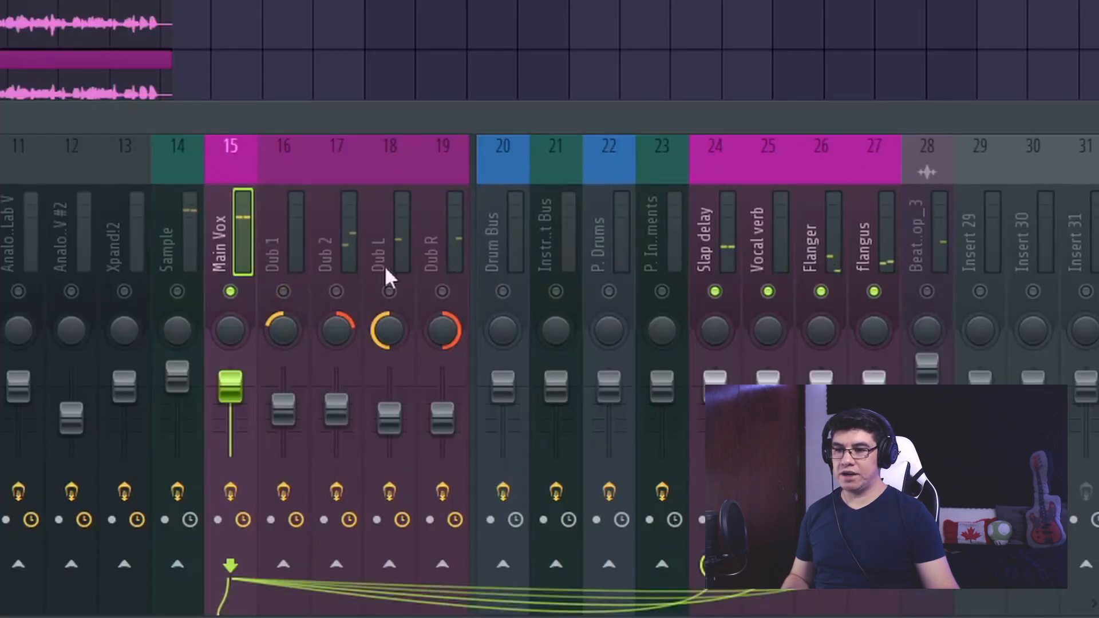
click(284, 292)
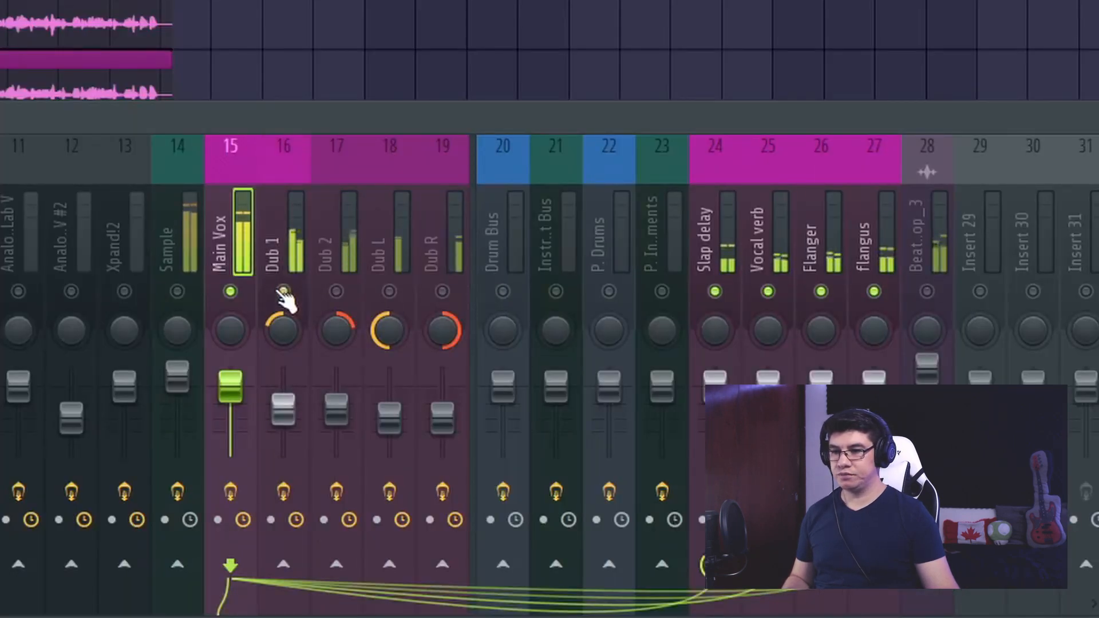
click(337, 292)
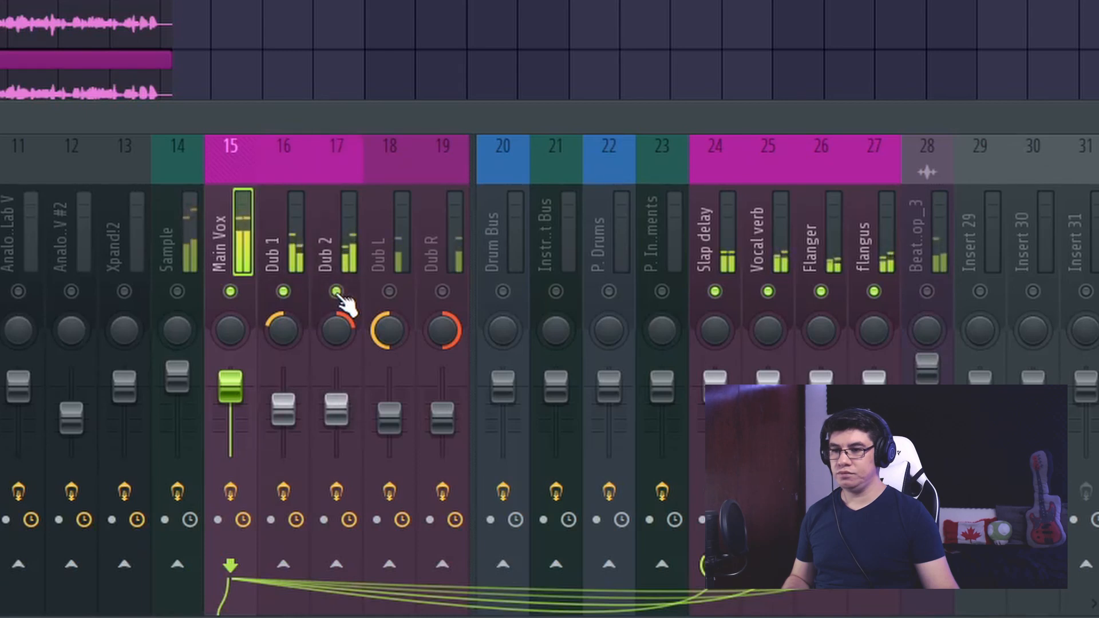
click(390, 293)
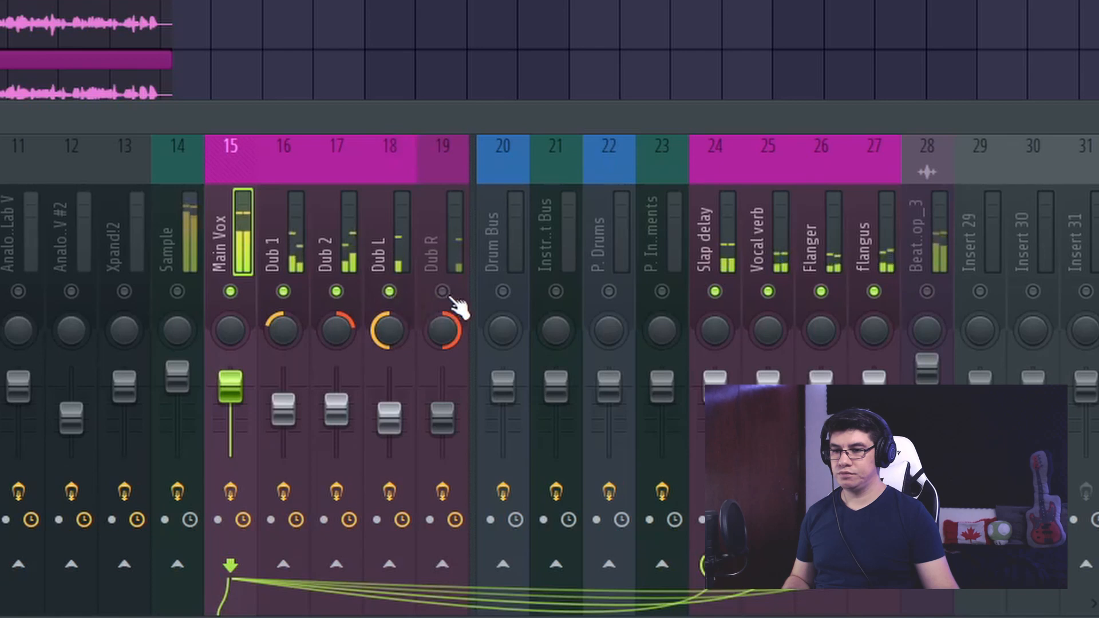
click(449, 296)
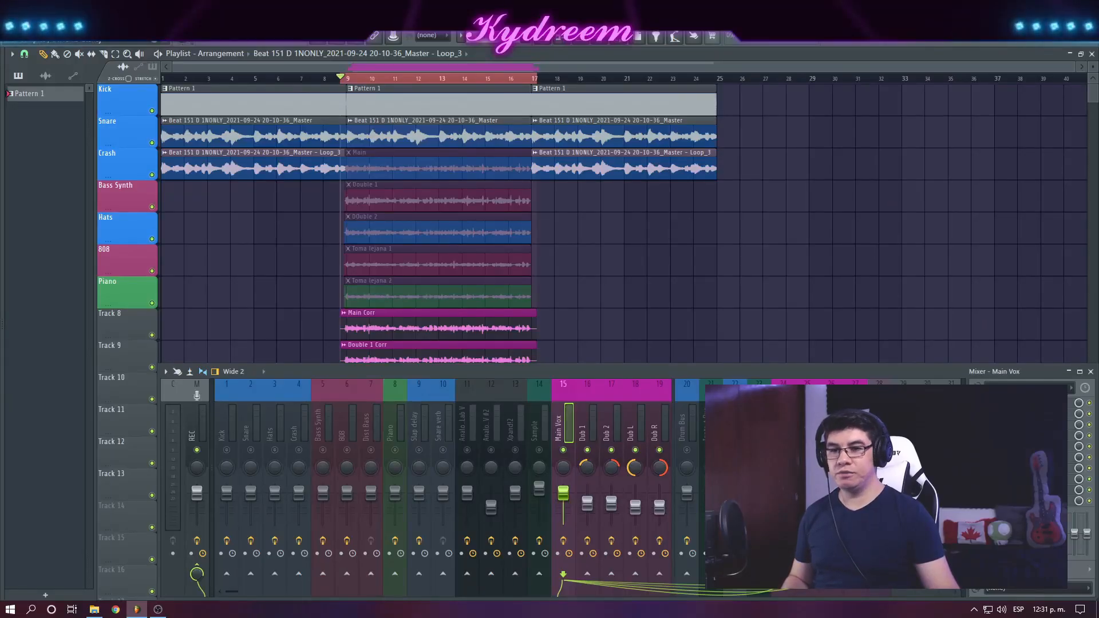
Open Little AlterBoy on the Main Vox track, examine its pitch and formant settings, and close it.
click(1019, 403)
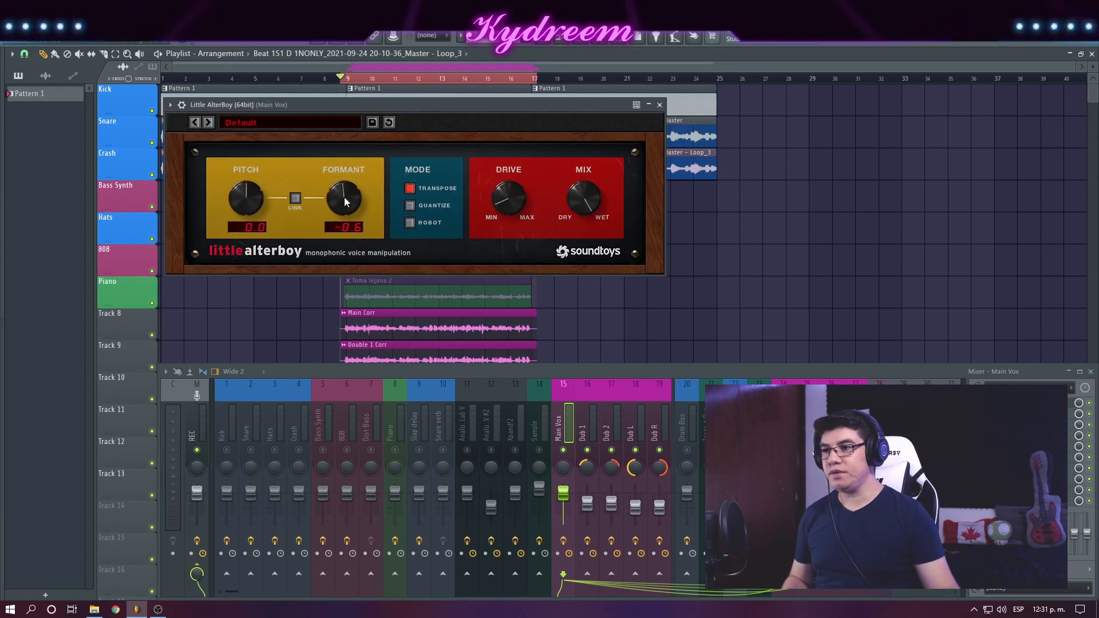
drag(362, 106, 497, 177)
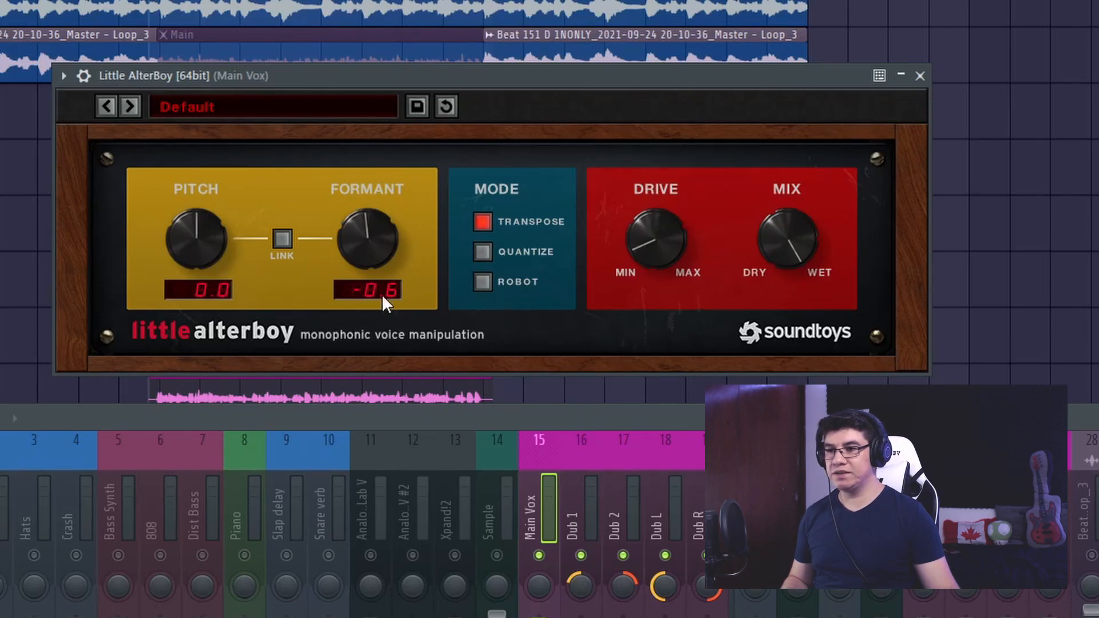
click(920, 76)
Solo the Dub 1 track, open its Little AlterBoy to examine the formant setting, and play the double on its own.
click(589, 458)
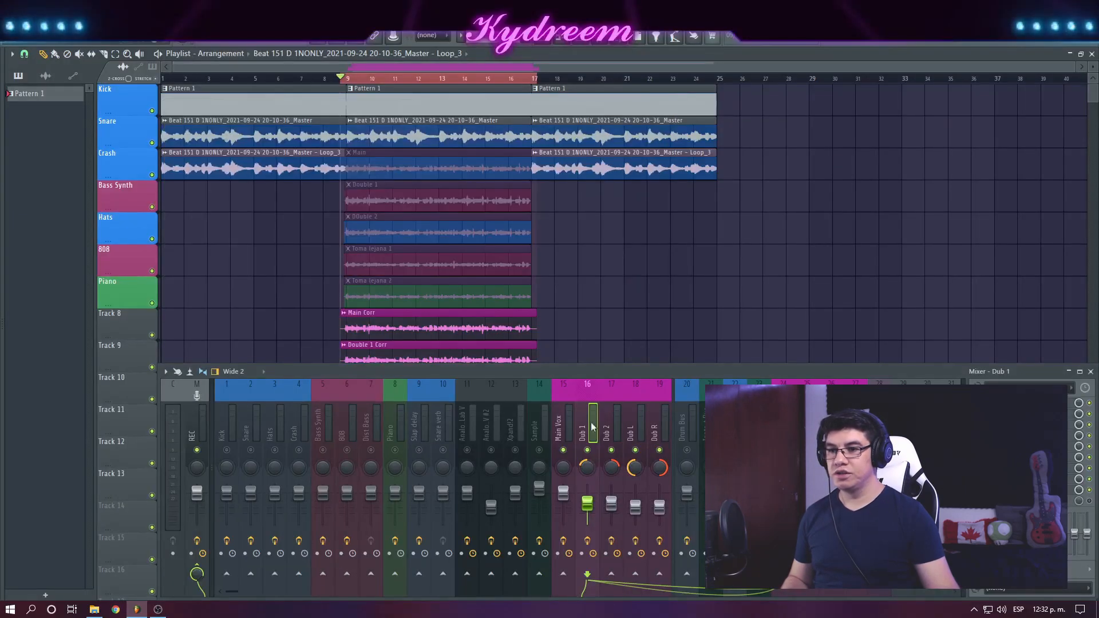
right_click(590, 451)
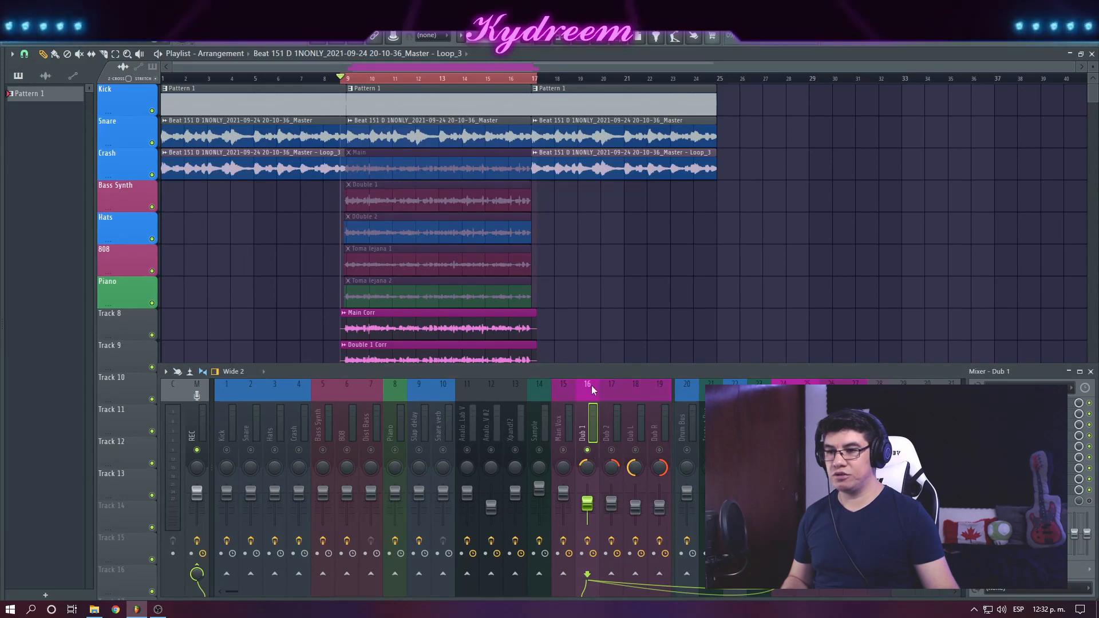
click(1025, 403)
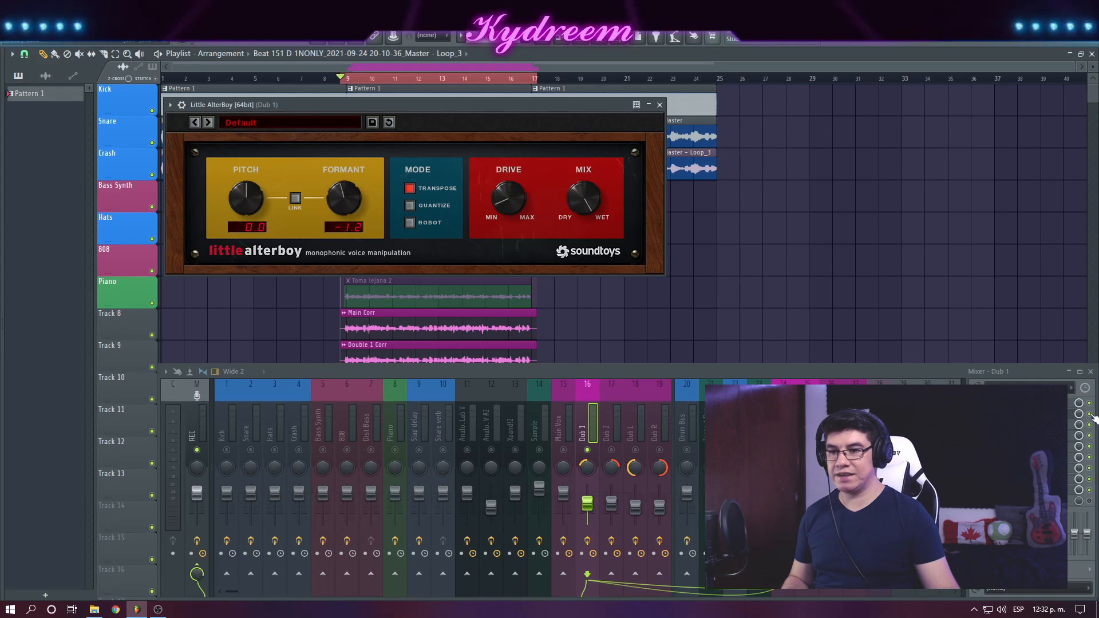
key(space)
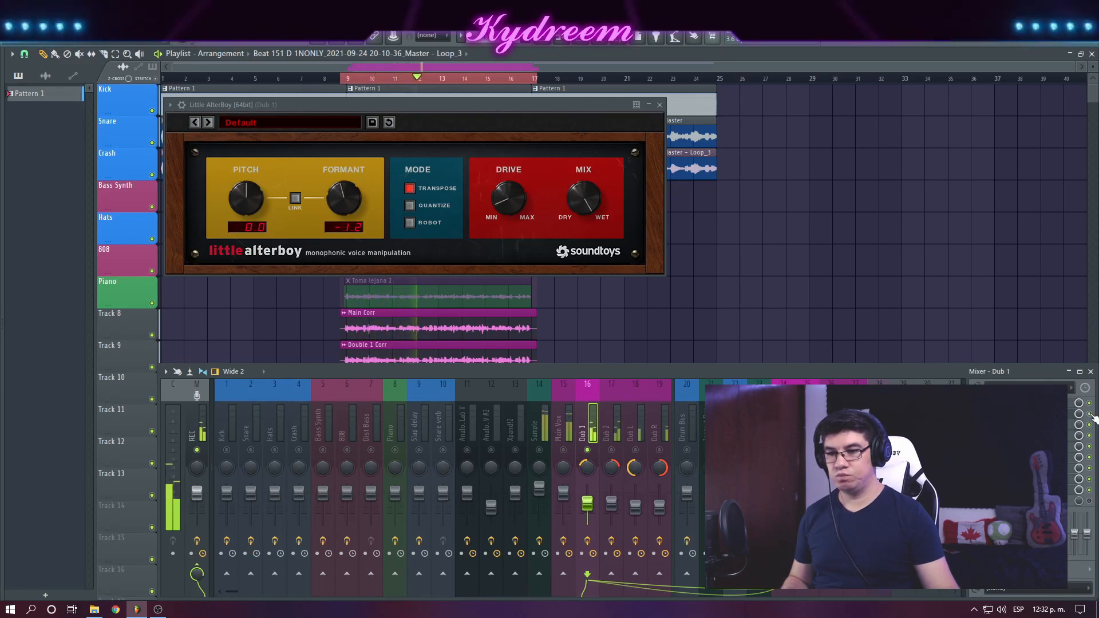
key(space)
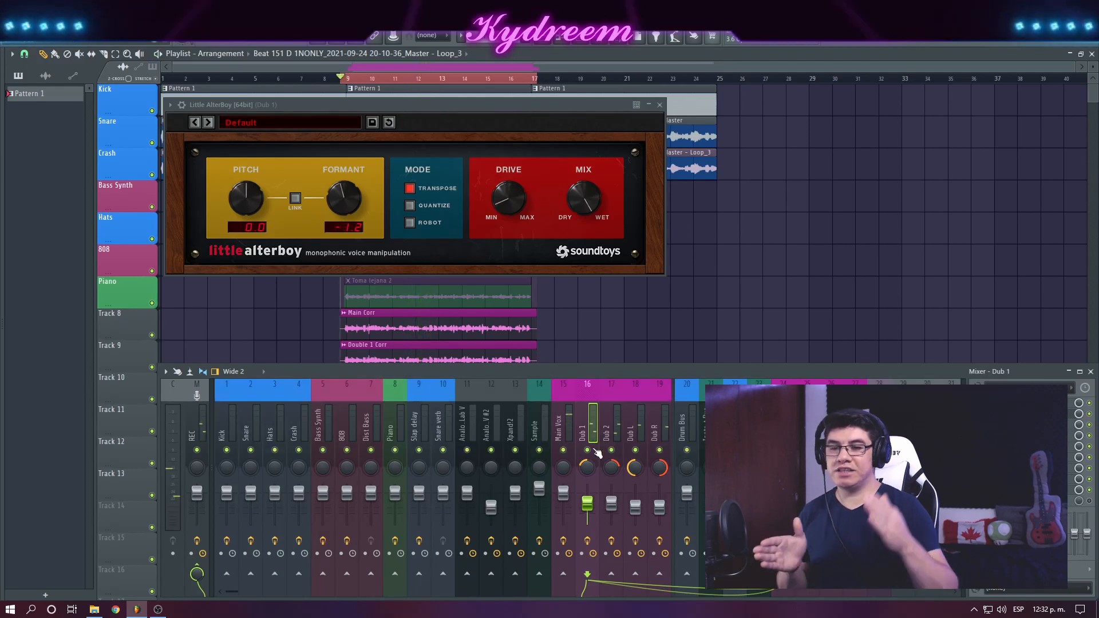